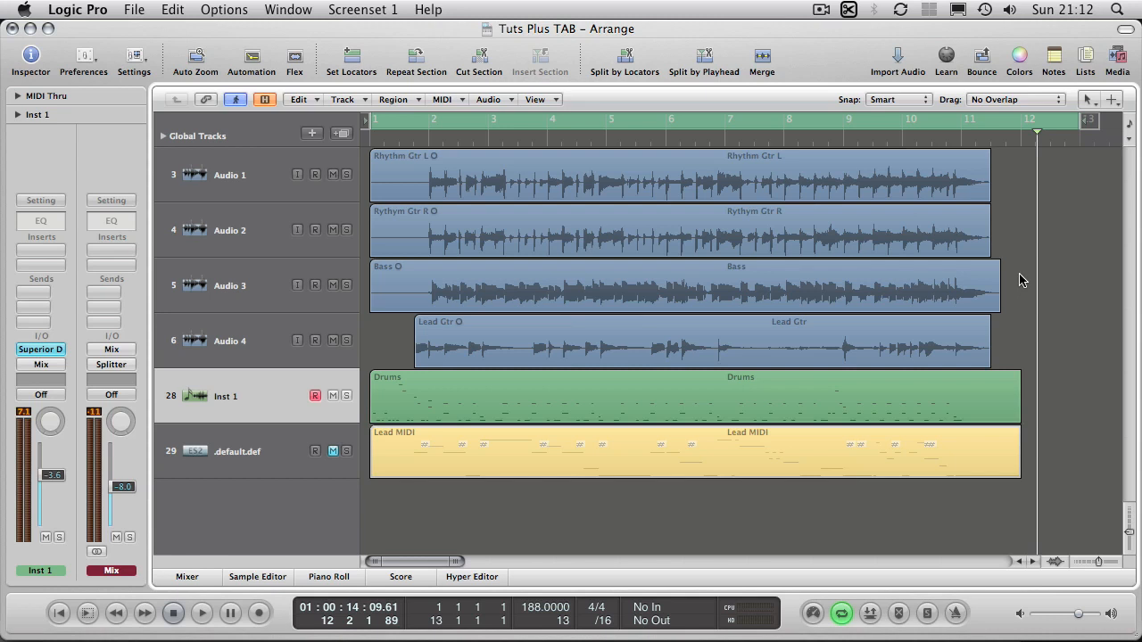
- Play back the arrangement to hear the full piece, and stop playback
{"action": "key", "text": "space"}
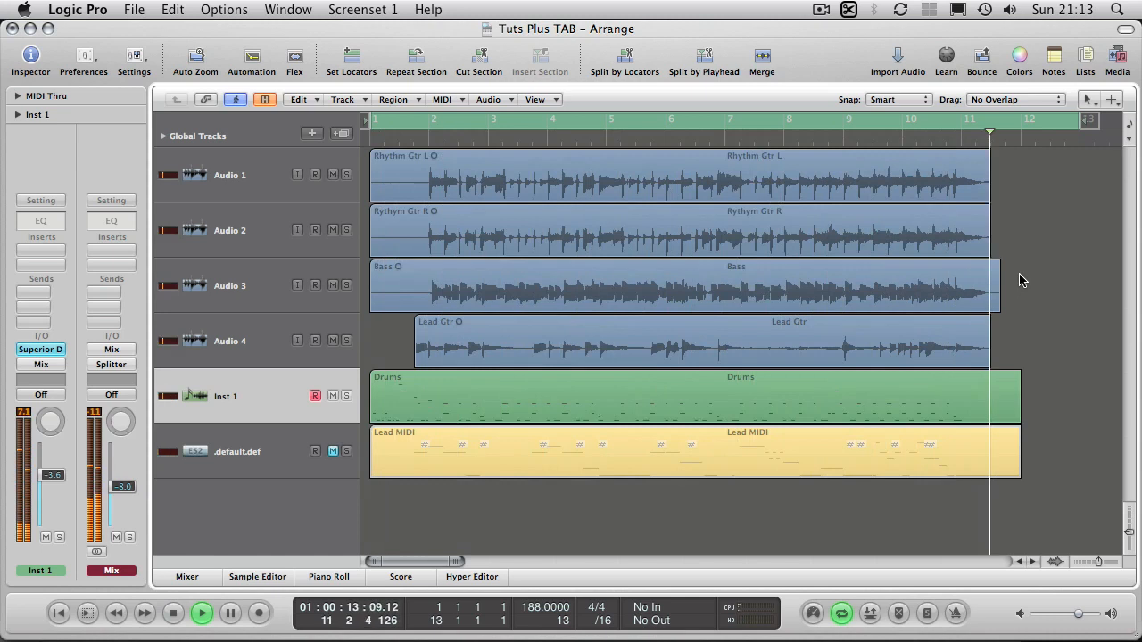
{"action": "key", "text": "space"}
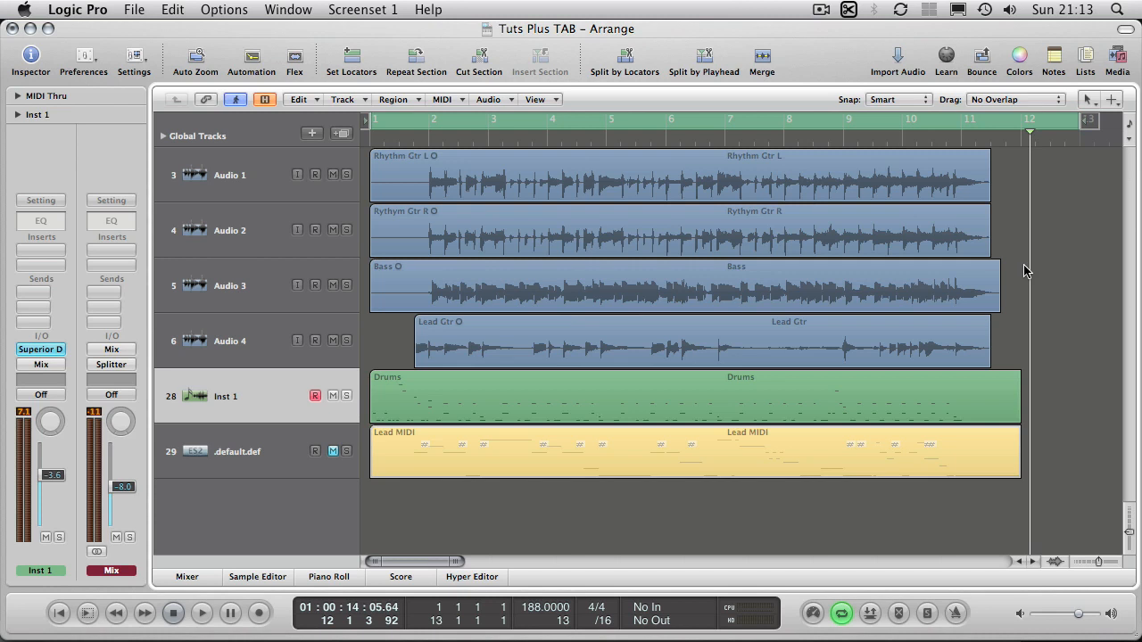
- Show the Lead MIDI score and look through its notation and tablature from the first bar to the last
{"action": "left_click", "coordinate": [298, 11]}
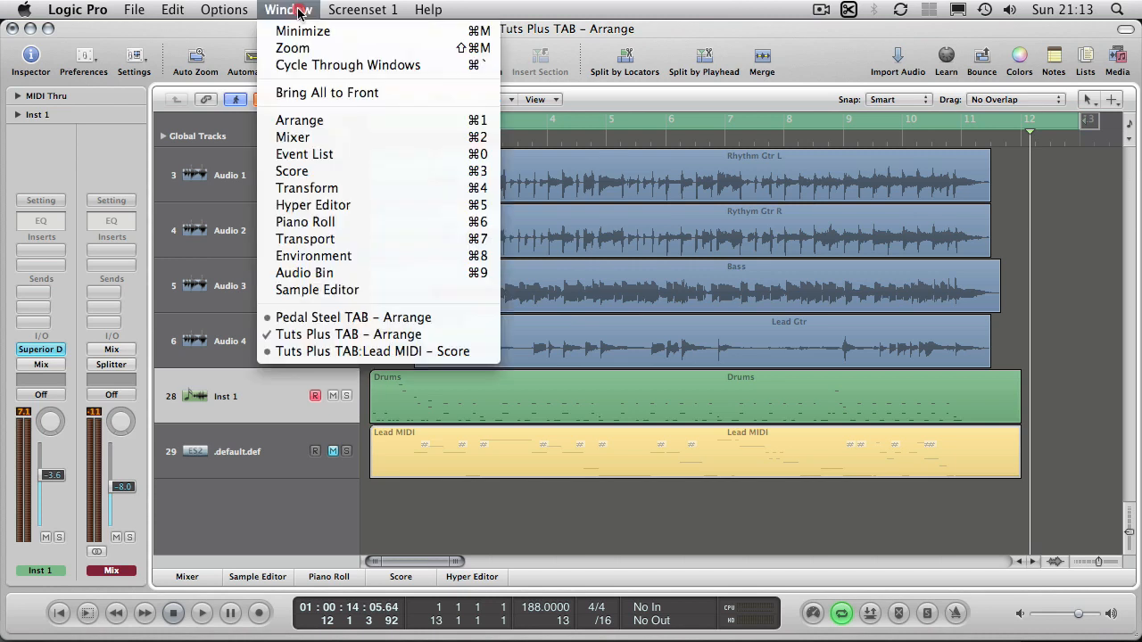
{"action": "left_click", "coordinate": [367, 352]}
{"action": "left_click_drag", "start_coordinate": [1133, 328], "coordinate": [1088, 111]}
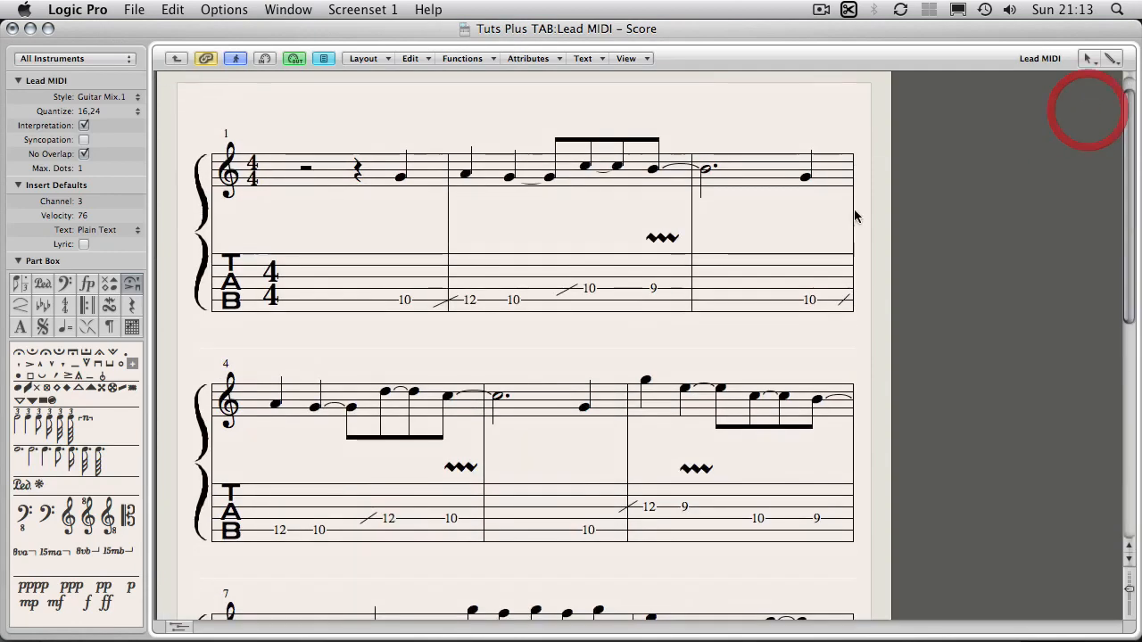
{"action": "left_click_drag", "start_coordinate": [1129, 176], "coordinate": [1104, 378]}
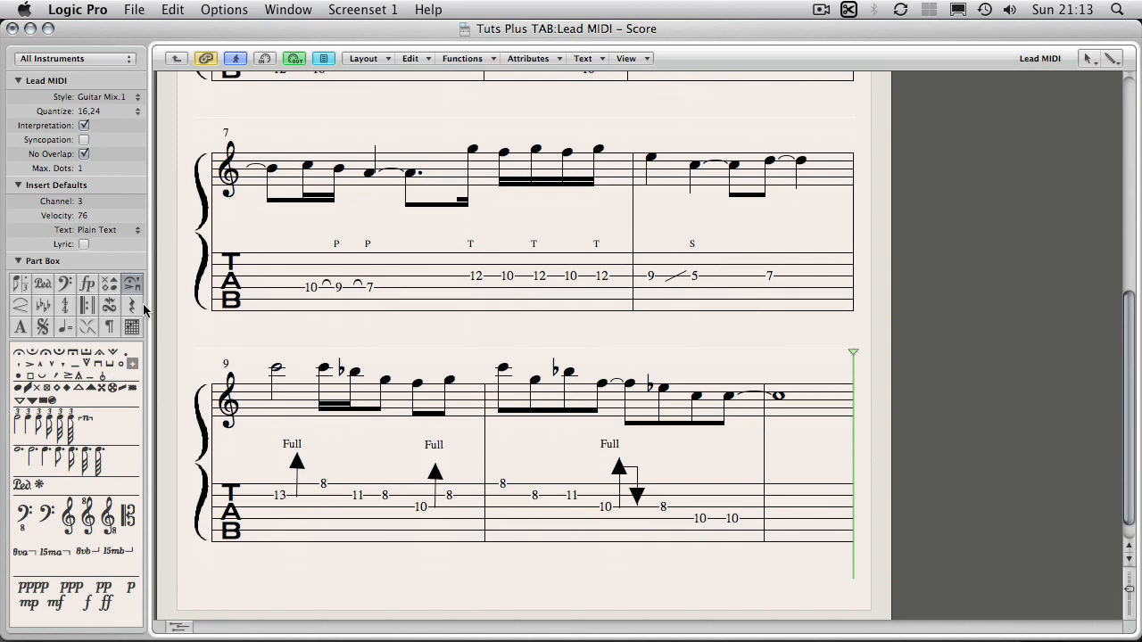
- Show the line and slur symbols and the guitar tablature symbols in the Part Box
{"action": "left_click", "coordinate": [18, 307]}
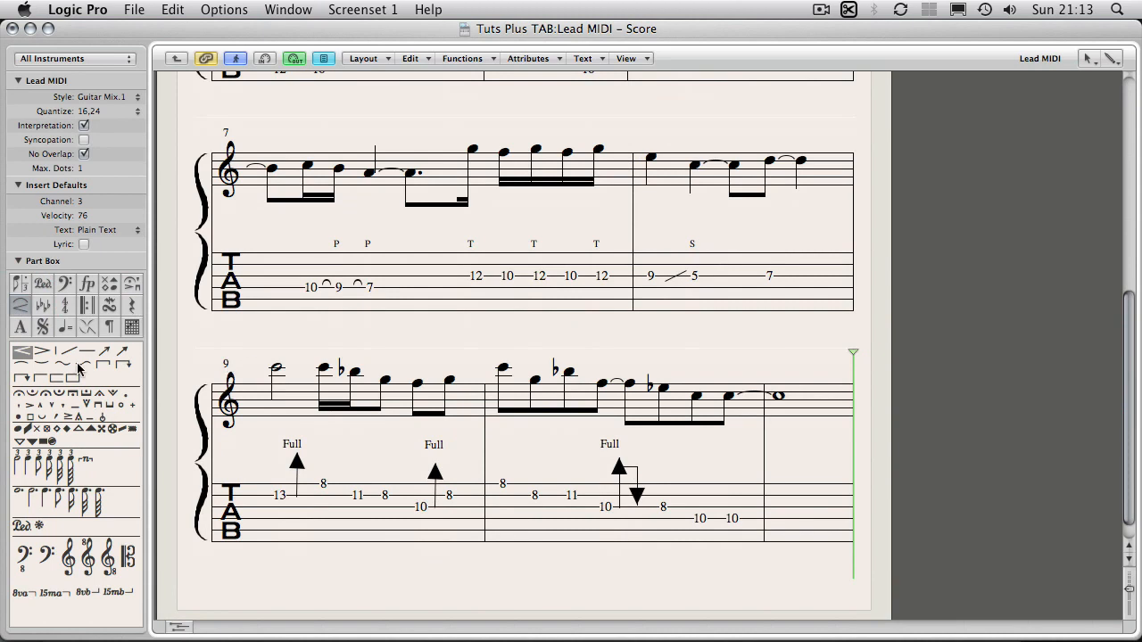
{"action": "left_click", "coordinate": [132, 326]}
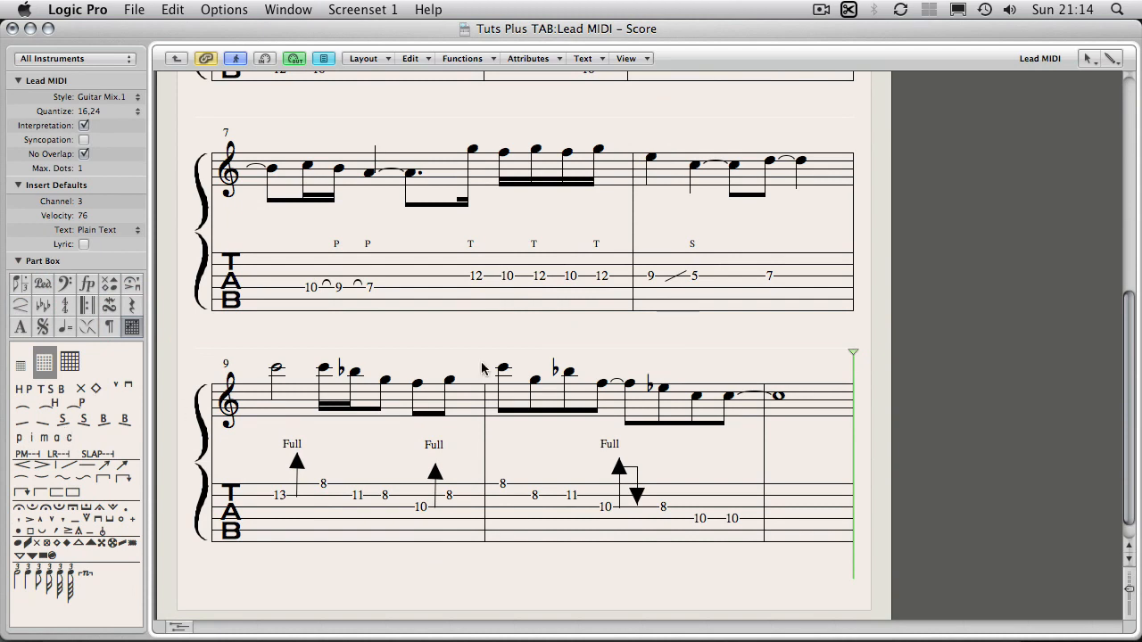
{"action": "left_click", "coordinate": [1131, 323]}
- Switch to Guitar Pro, compare its Tuts Plus TAB score from bar 1 to 11, and return to the Logic Pro score
{"action": "key", "text": "super+Tab"}
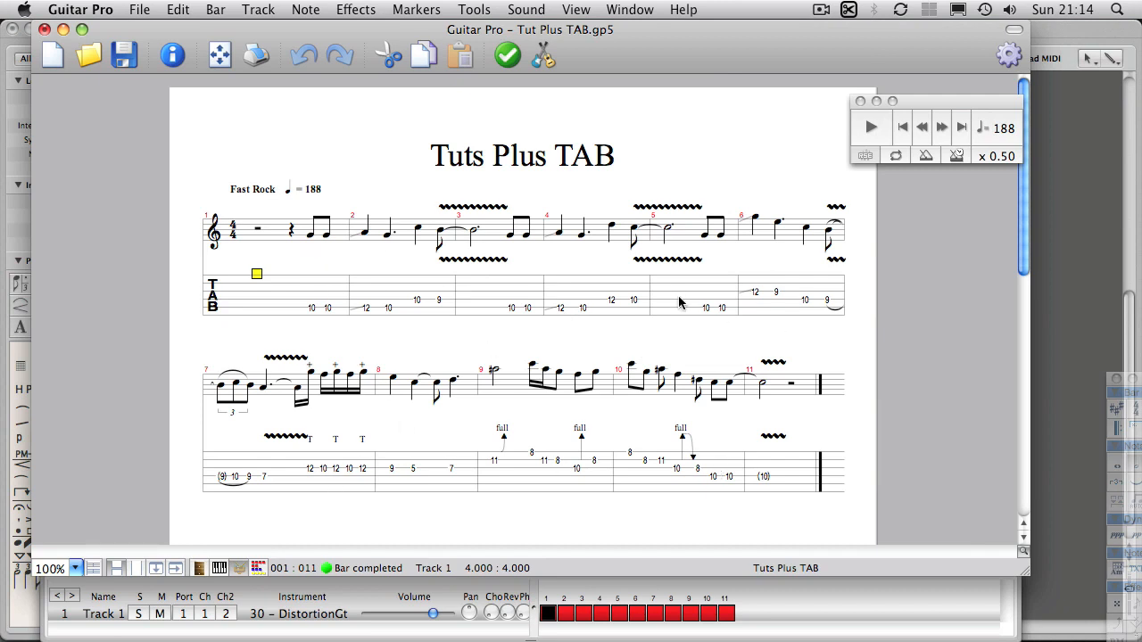
{"action": "left_click", "coordinate": [937, 287]}
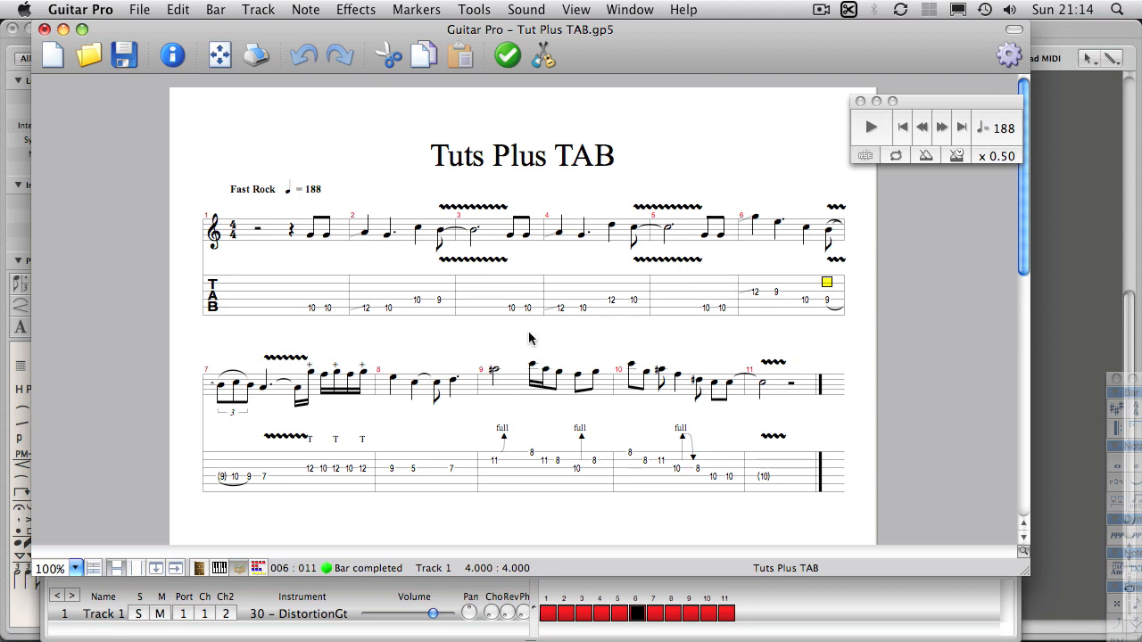
{"action": "left_click", "coordinate": [312, 308]}
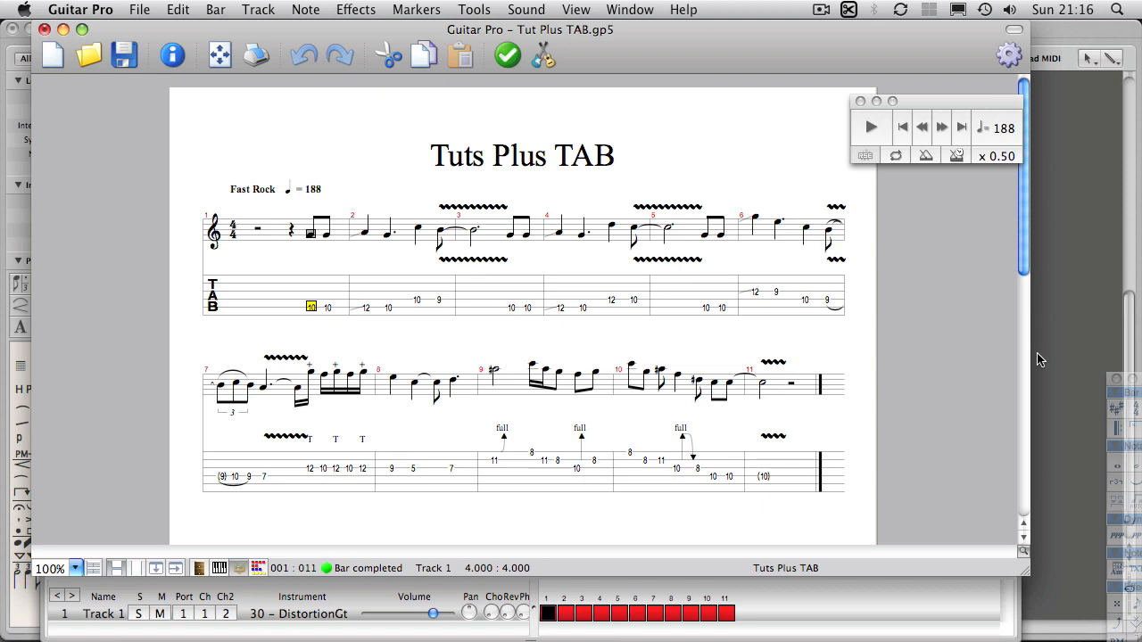
{"action": "left_click", "coordinate": [1063, 283]}
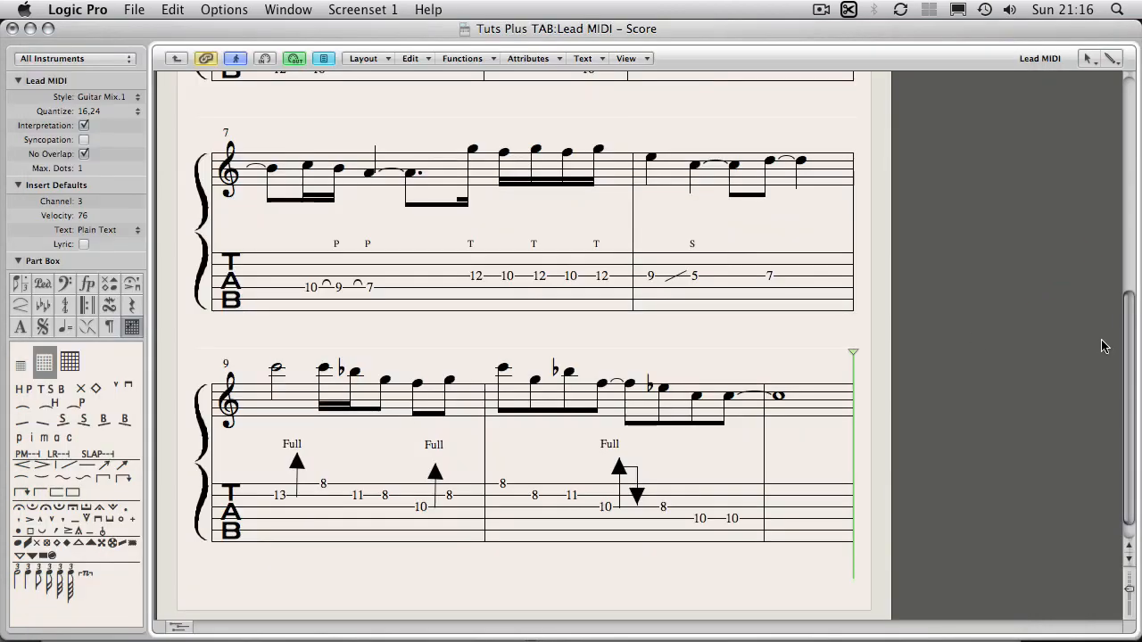
- Open the Staff Styles window for the Lead MIDI score and check which types of new staff style are available
{"action": "left_click_drag", "start_coordinate": [1132, 313], "coordinate": [1092, 112]}
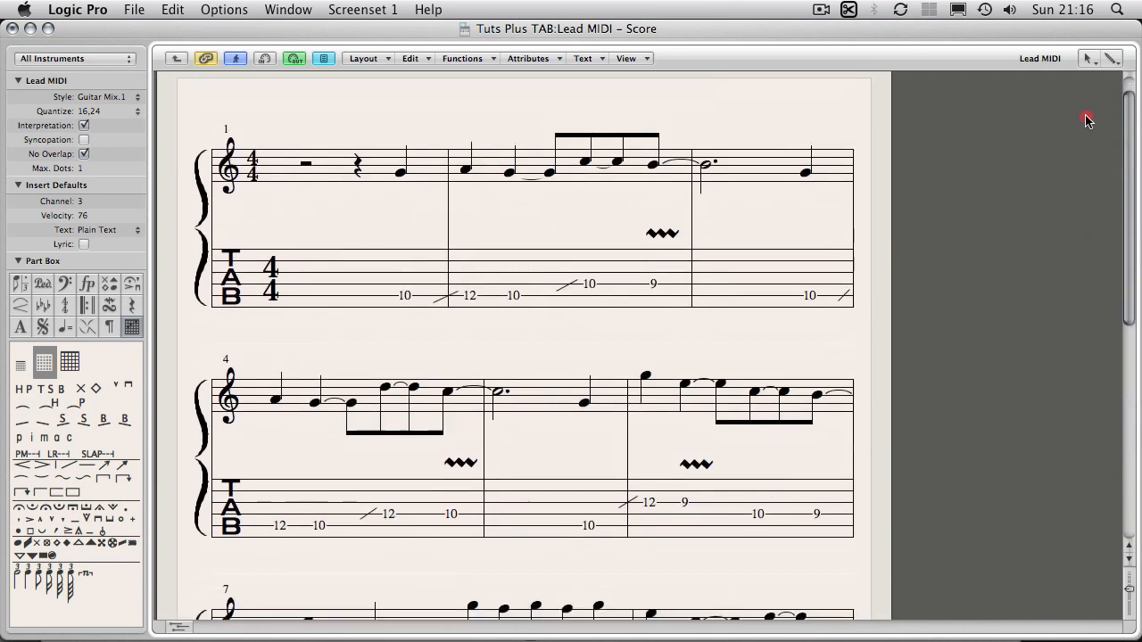
{"action": "left_click_drag", "start_coordinate": [1084, 121], "coordinate": [1084, 127]}
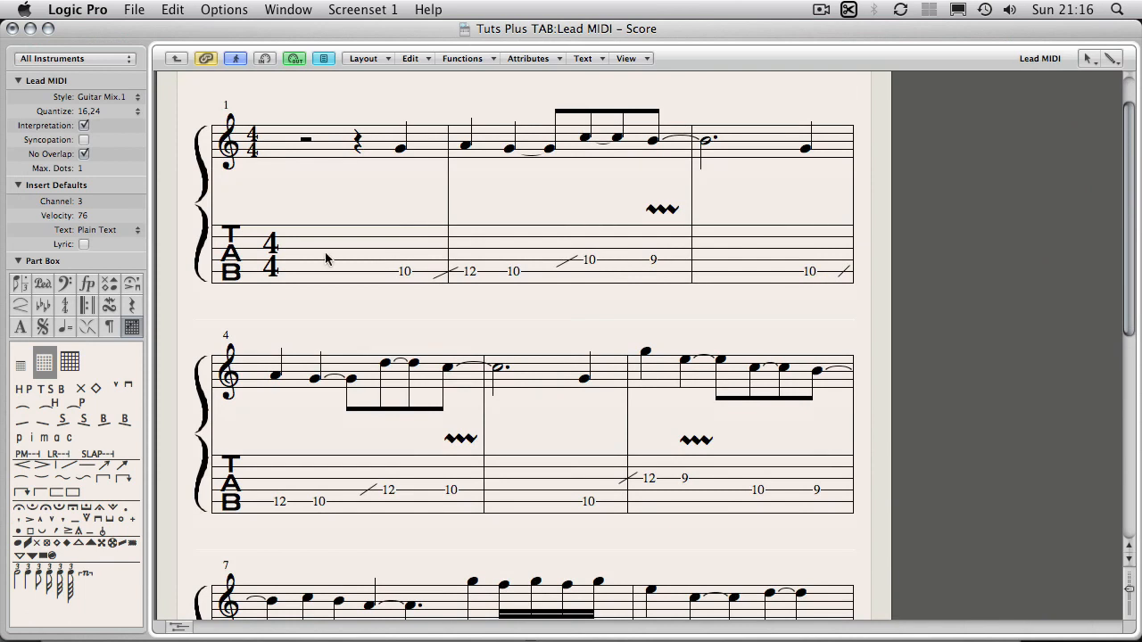
{"action": "mouse_move", "coordinate": [1129, 223]}
{"action": "left_mouse_down"}
{"action": "mouse_move", "coordinate": [1109, 416]}
{"action": "mouse_move", "coordinate": [1101, 209]}
{"action": "left_mouse_up"}
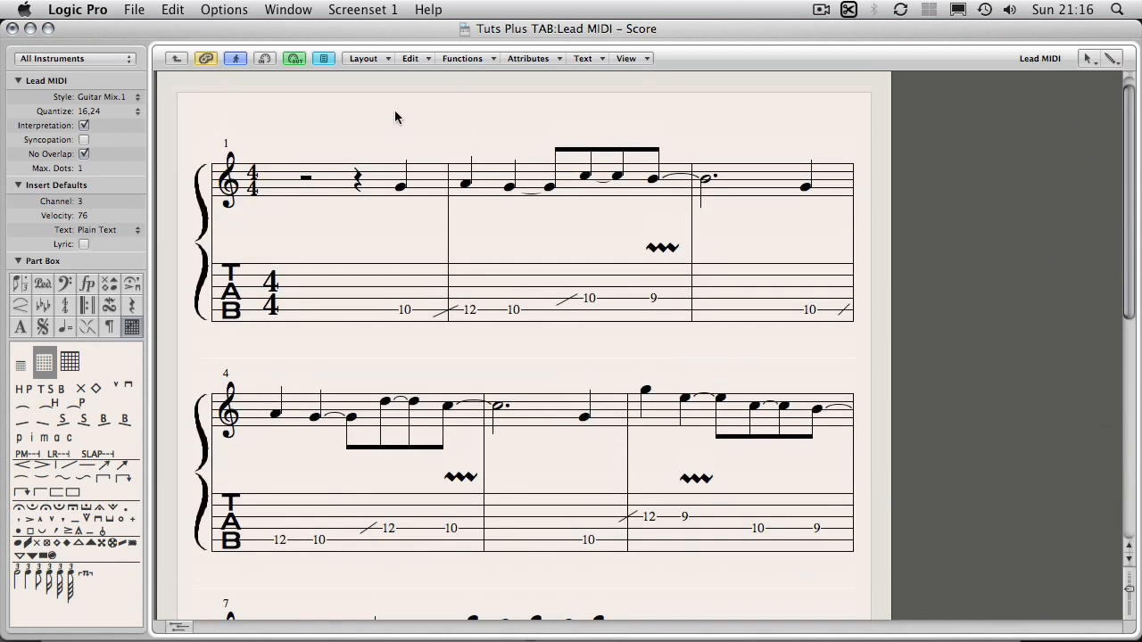
{"action": "left_click", "coordinate": [366, 59]}
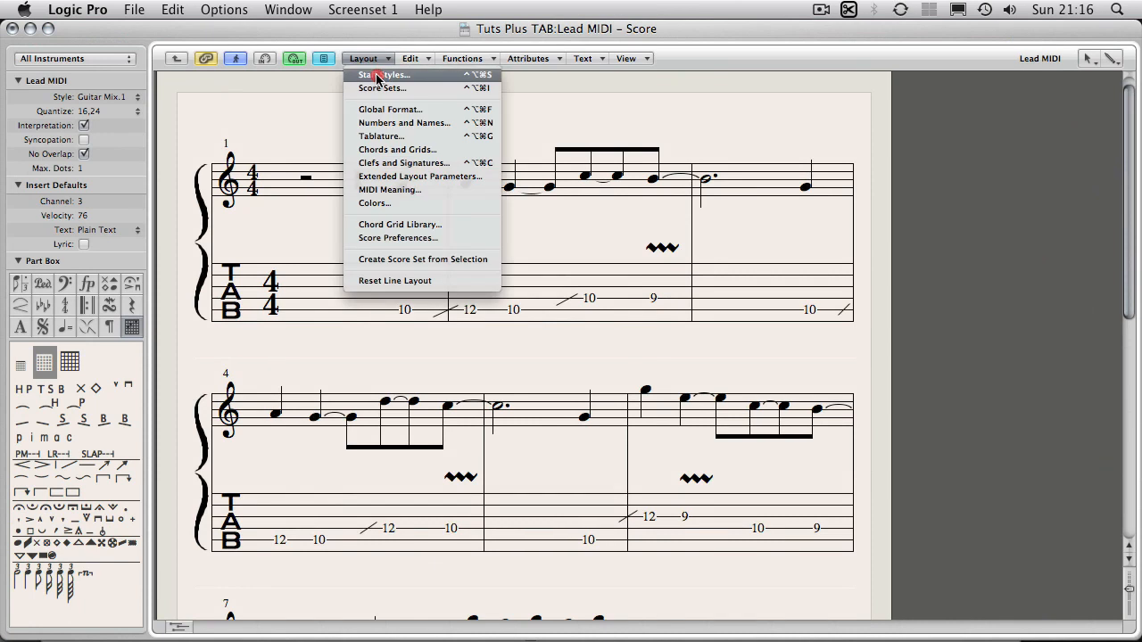
{"action": "left_click", "coordinate": [377, 77]}
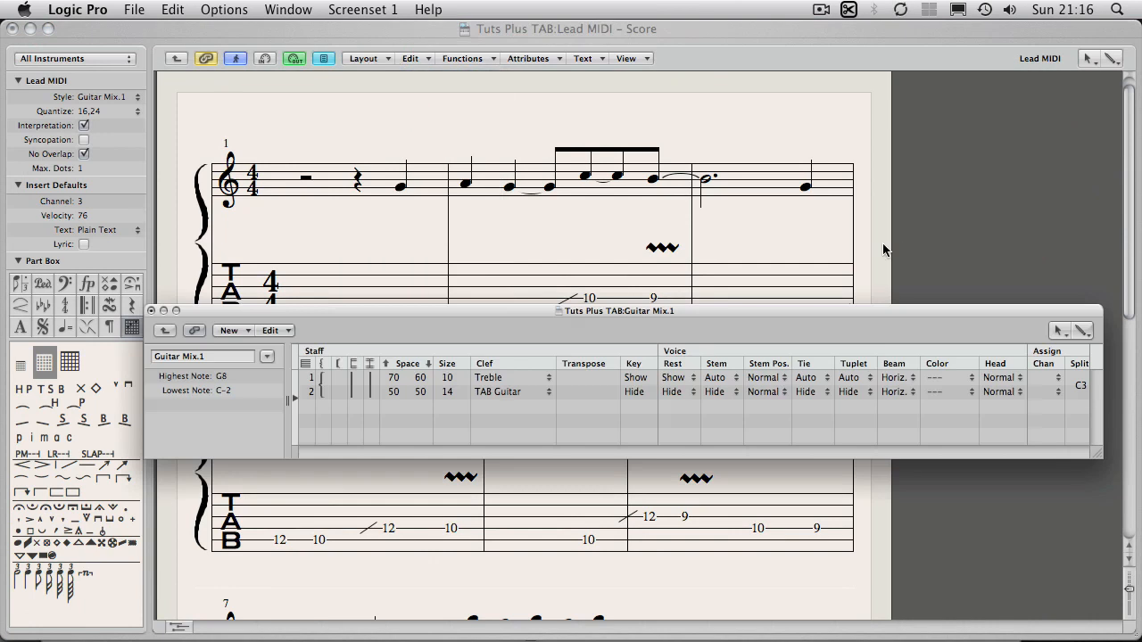
{"action": "left_click_drag", "start_coordinate": [517, 305], "coordinate": [477, 362]}
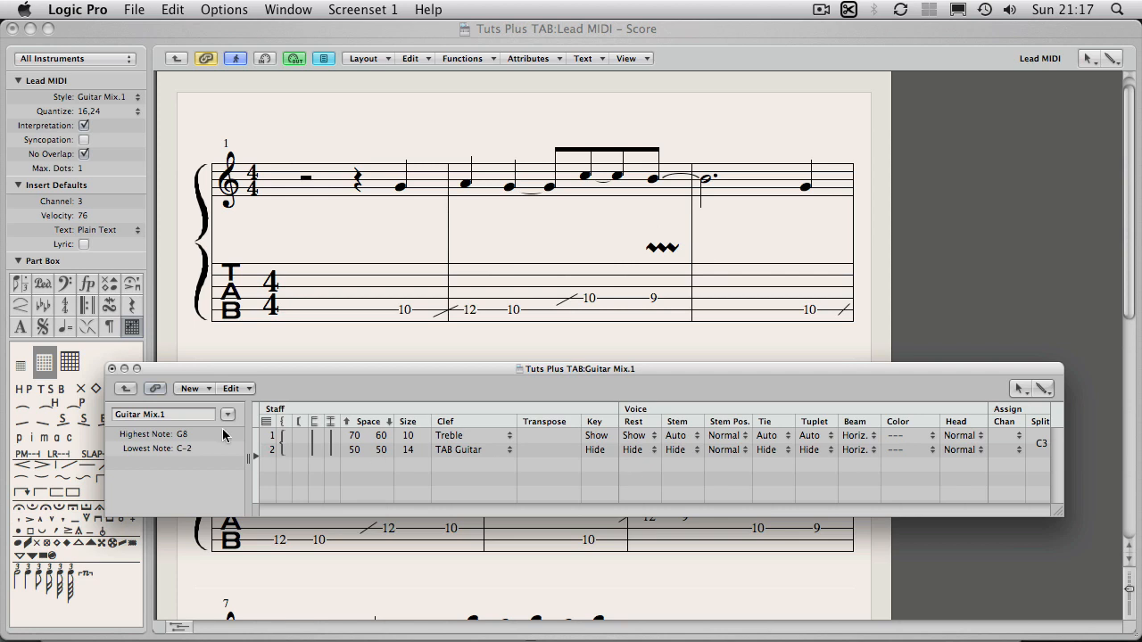
{"action": "left_click", "coordinate": [192, 390]}
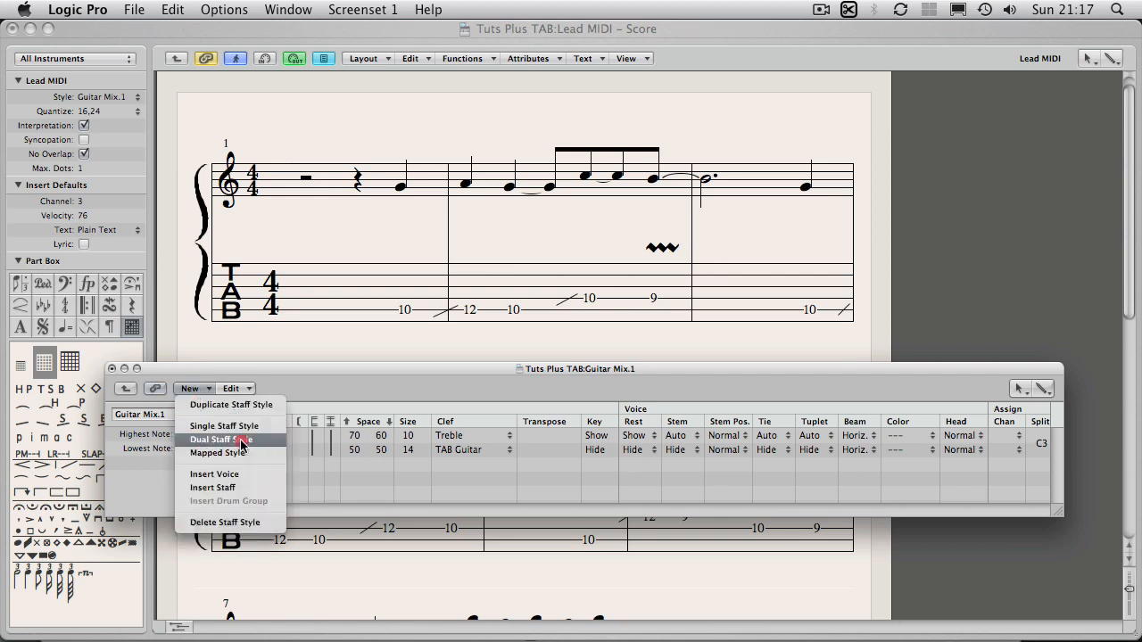
{"action": "left_click", "coordinate": [348, 372]}
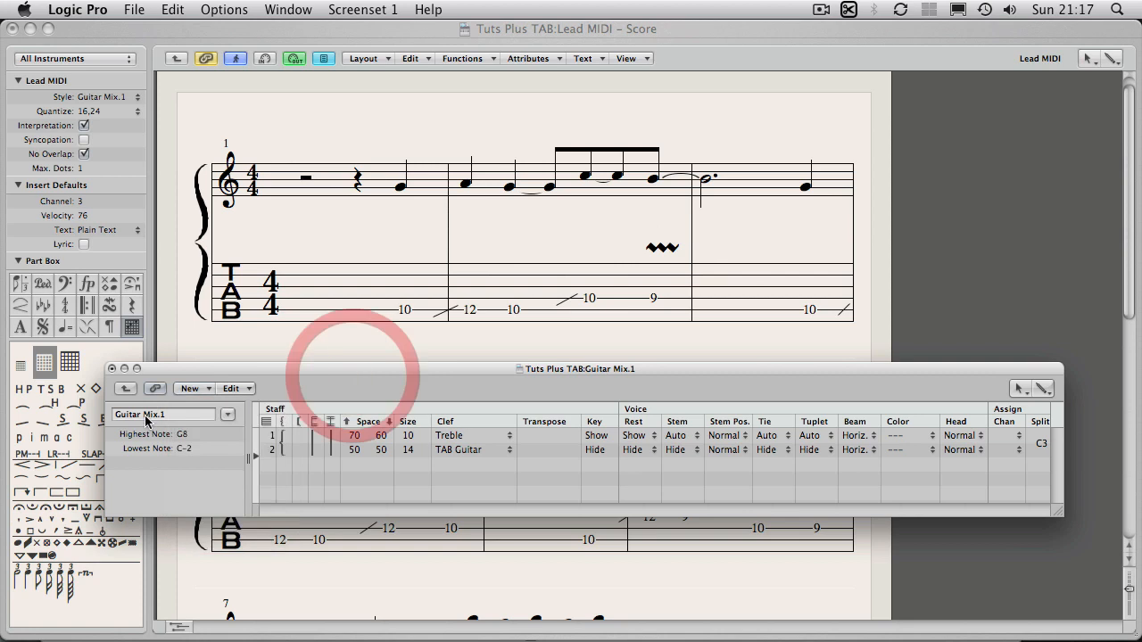
- Rename the Guitar Mix.1 staff style as Guitar Tab and close the Staff Styles window
{"action": "double_click", "coordinate": [144, 416]}
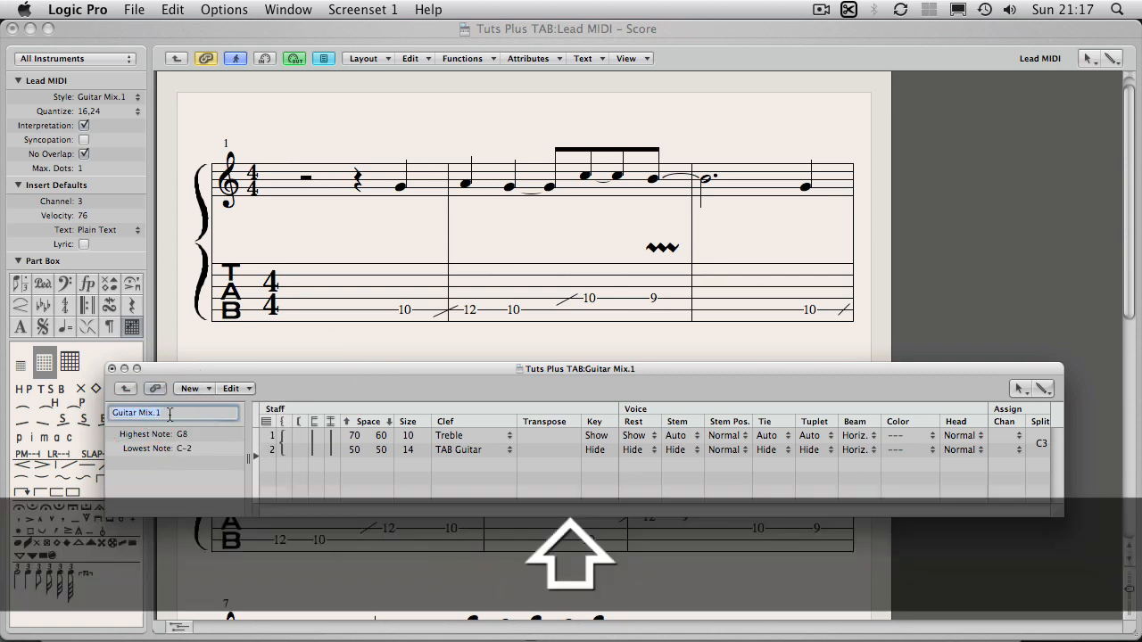
{"action": "type", "text": "Guitar"}
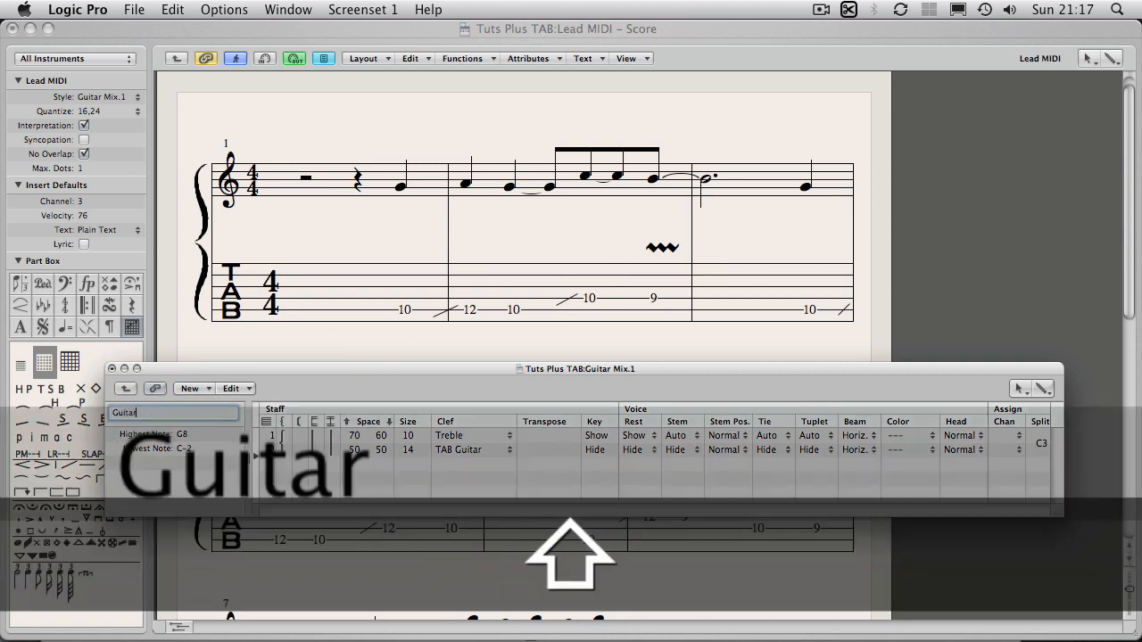
{"action": "type", "text": " Tab"}
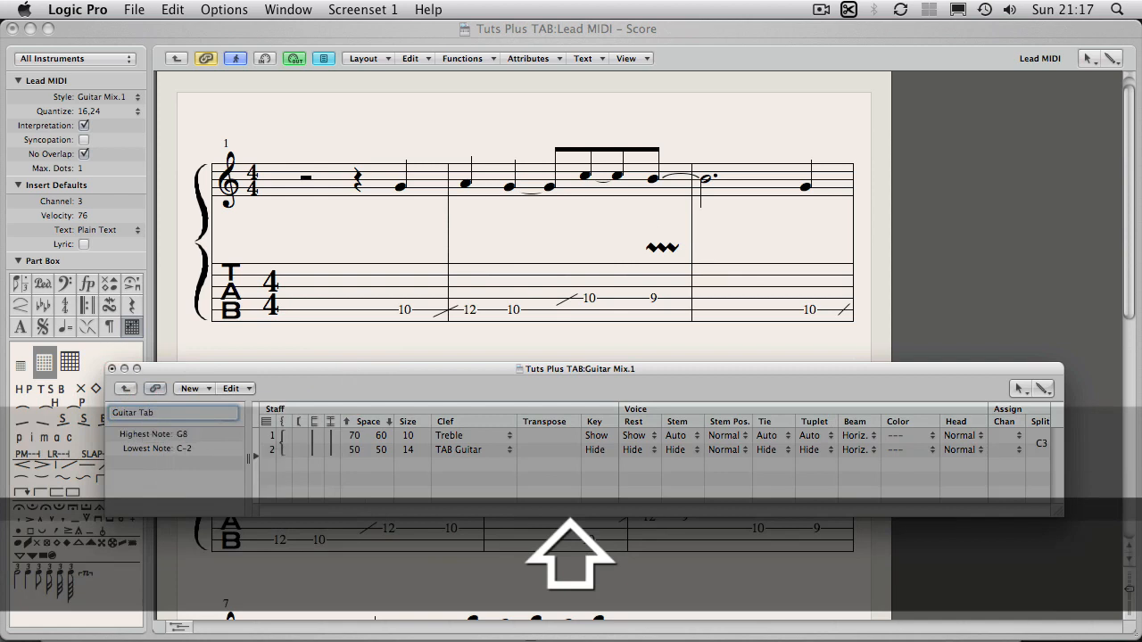
{"action": "key", "text": "Return"}
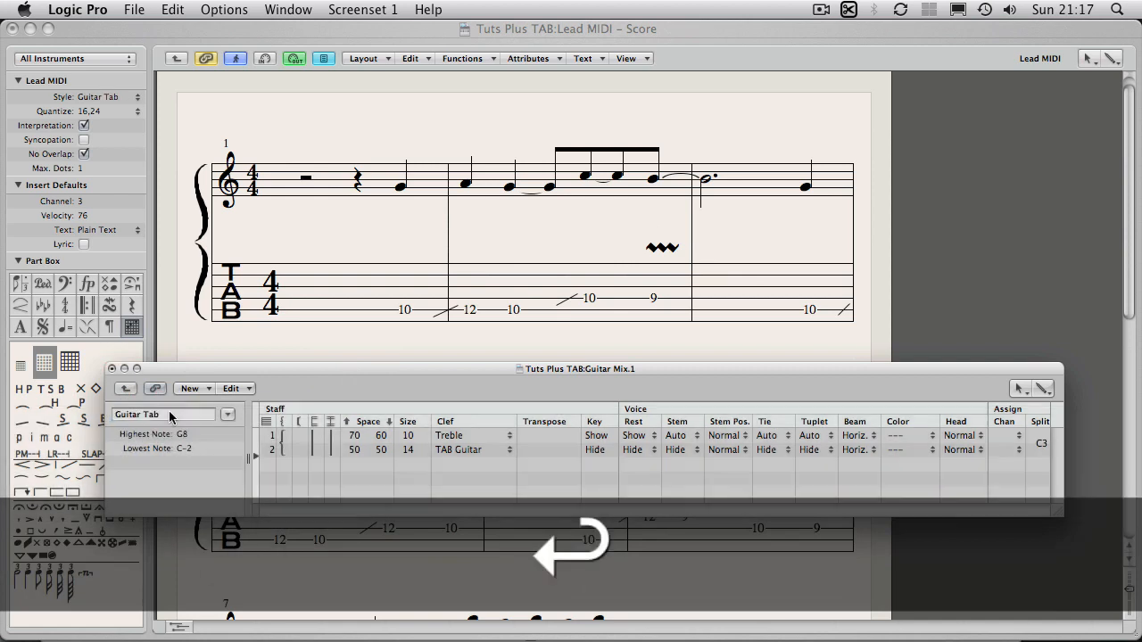
{"action": "left_click", "coordinate": [110, 368]}
{"action": "left_click", "coordinate": [370, 356]}
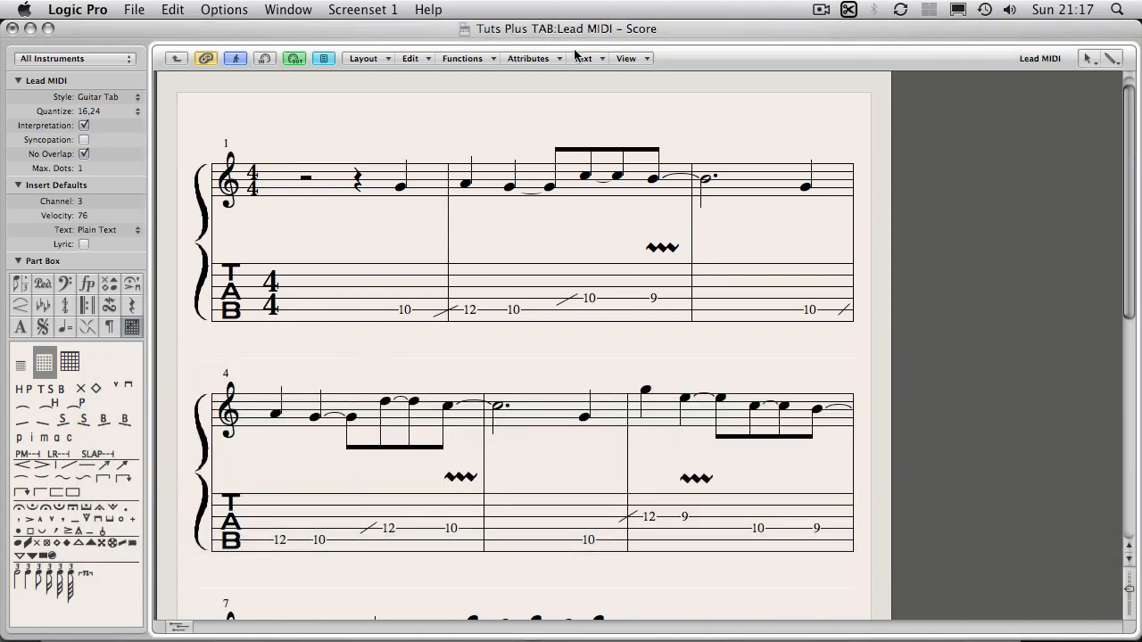
- Open the project's Tablature settings and examine the string count, assignment and tuning of the Guitar entry
{"action": "left_click", "coordinate": [364, 59]}
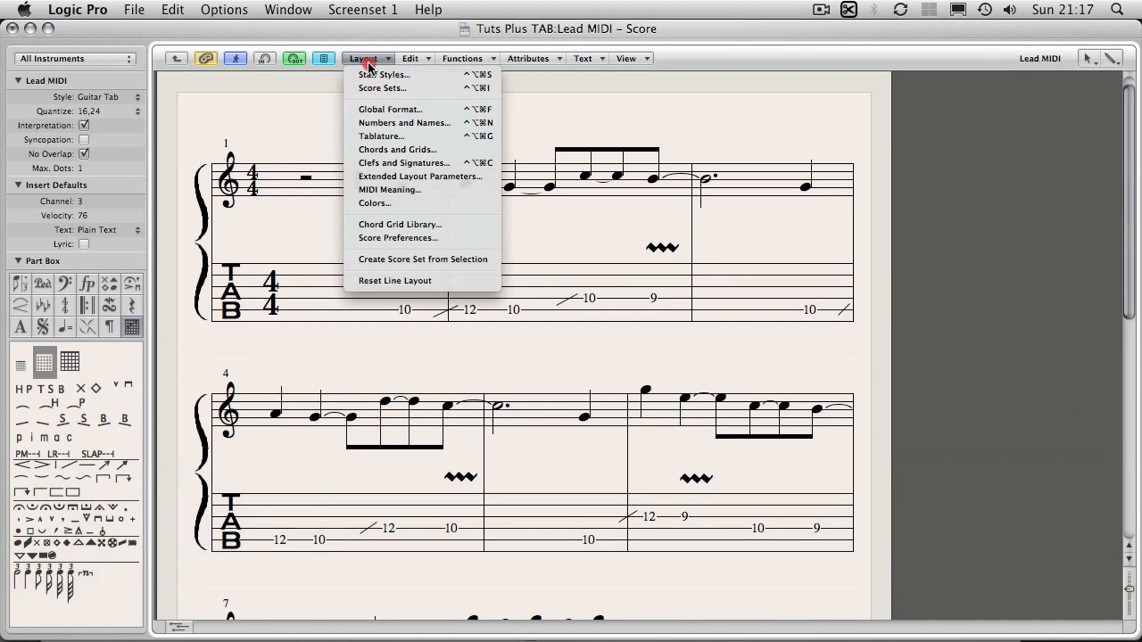
{"action": "left_click", "coordinate": [389, 137]}
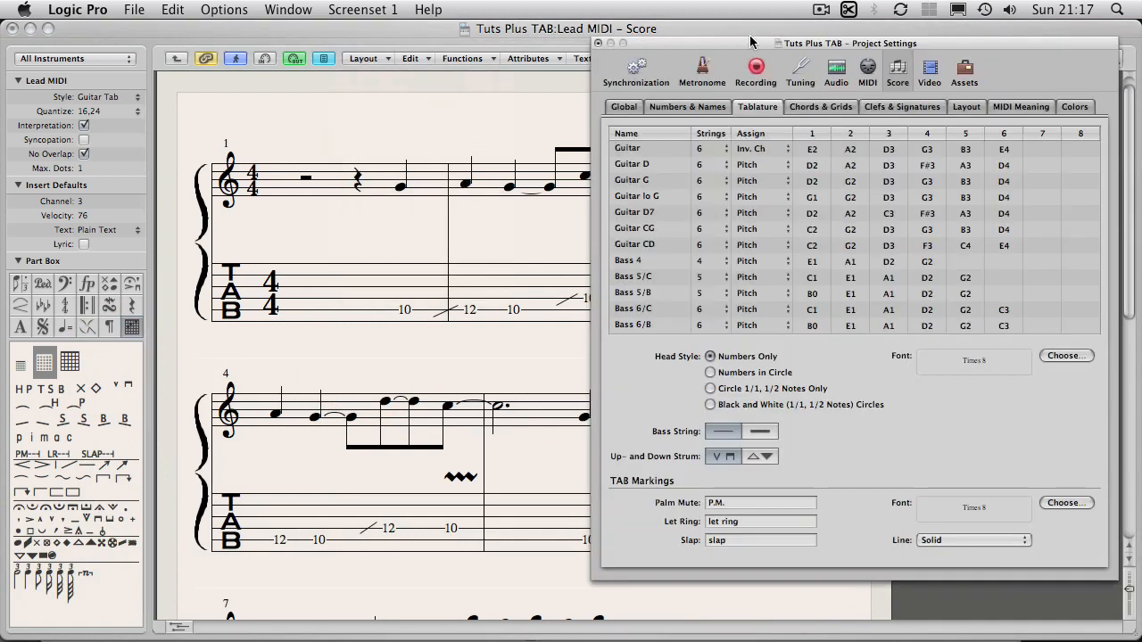
{"action": "left_click_drag", "start_coordinate": [751, 44], "coordinate": [586, 42]}
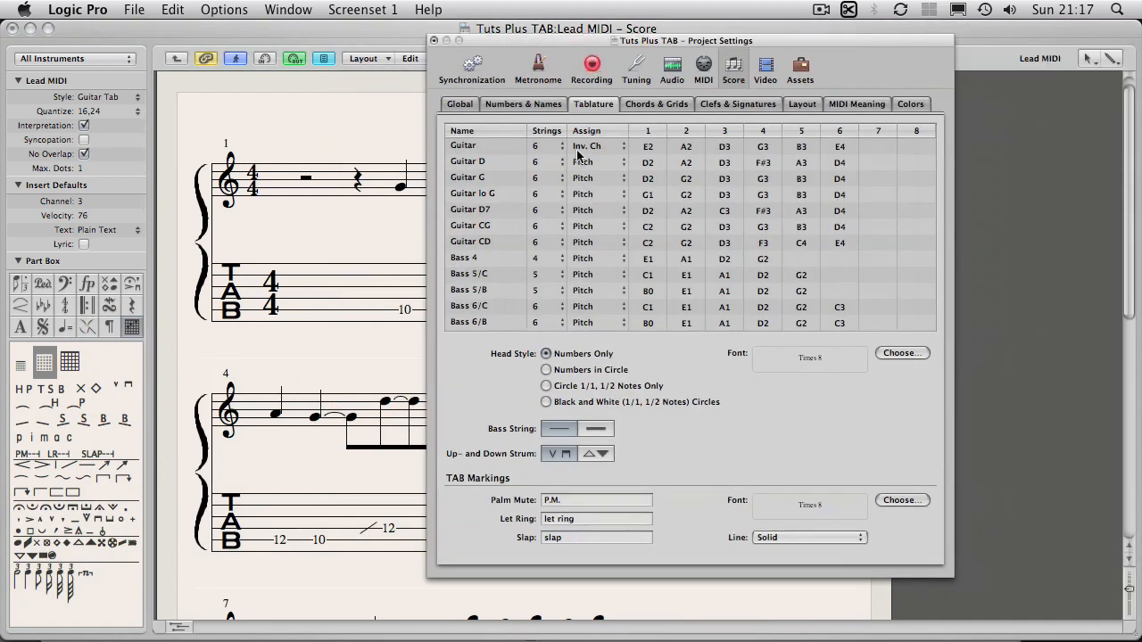
{"action": "left_click_drag", "start_coordinate": [525, 45], "coordinate": [687, 48]}
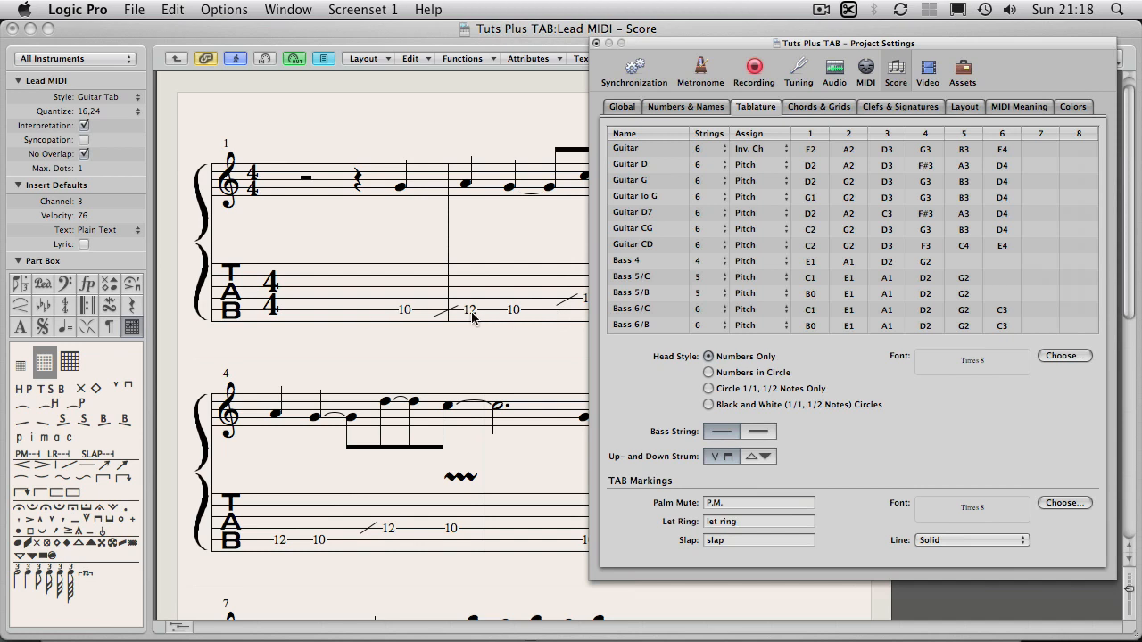
- Select the first tablature note in bar 1 to inspect its channel, and close the project settings
{"action": "left_click", "coordinate": [405, 310]}
{"action": "left_click_drag", "start_coordinate": [662, 45], "coordinate": [618, 94]}
{"action": "left_click", "coordinate": [552, 91]}
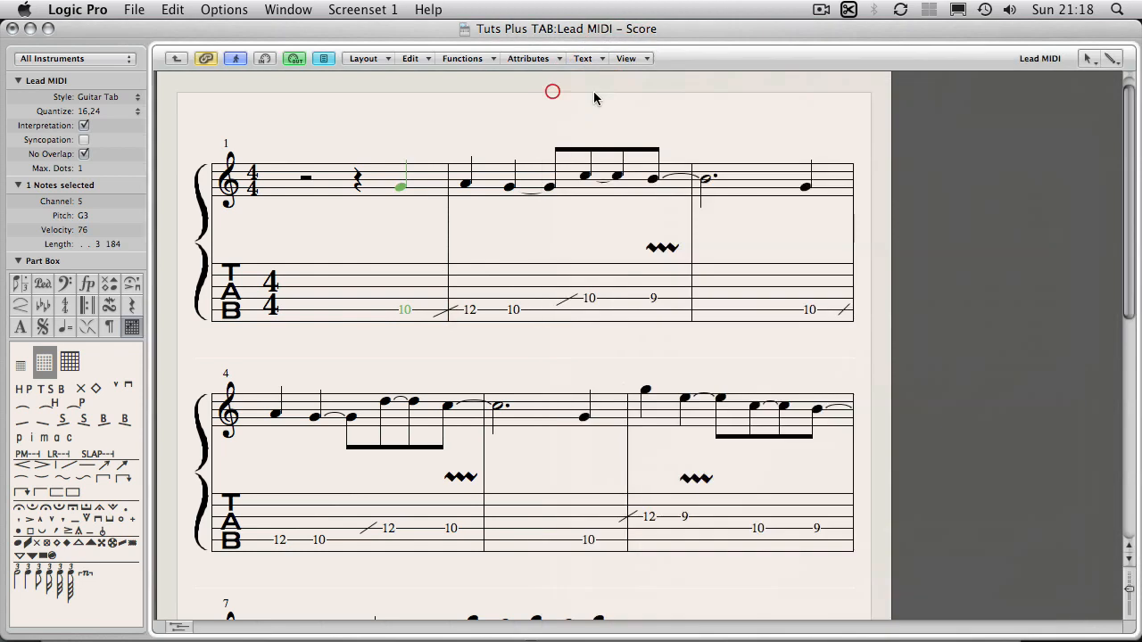
- Open the Lead MIDI event list to examine each note's channel, close it and deselect the note
{"action": "left_click", "coordinate": [286, 10]}
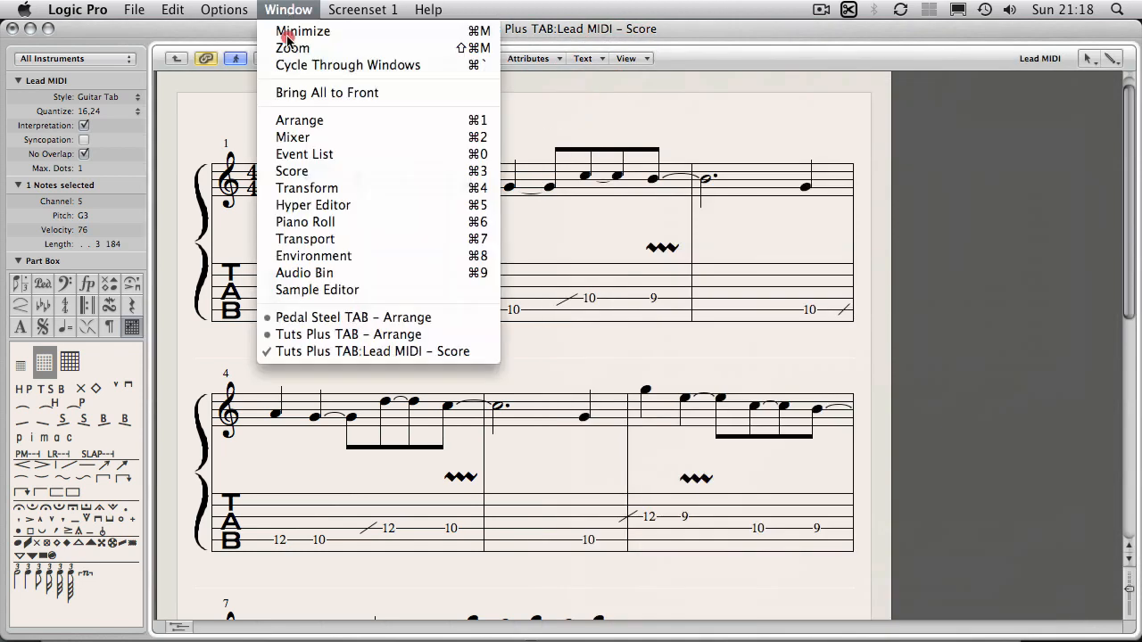
{"action": "left_click", "coordinate": [304, 154]}
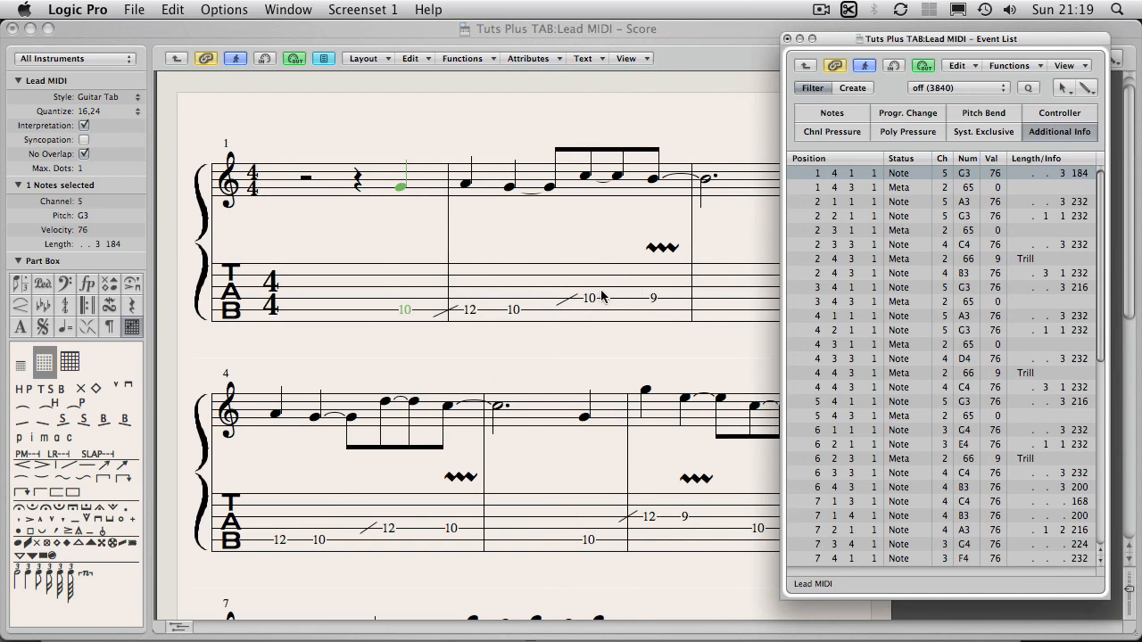
{"action": "left_click", "coordinate": [789, 41]}
{"action": "left_click", "coordinate": [725, 124]}
- Open the project's Tablature settings, examine the string-count choices for the Bass 6/B entry without changing them, and close the window
{"action": "left_click", "coordinate": [366, 59]}
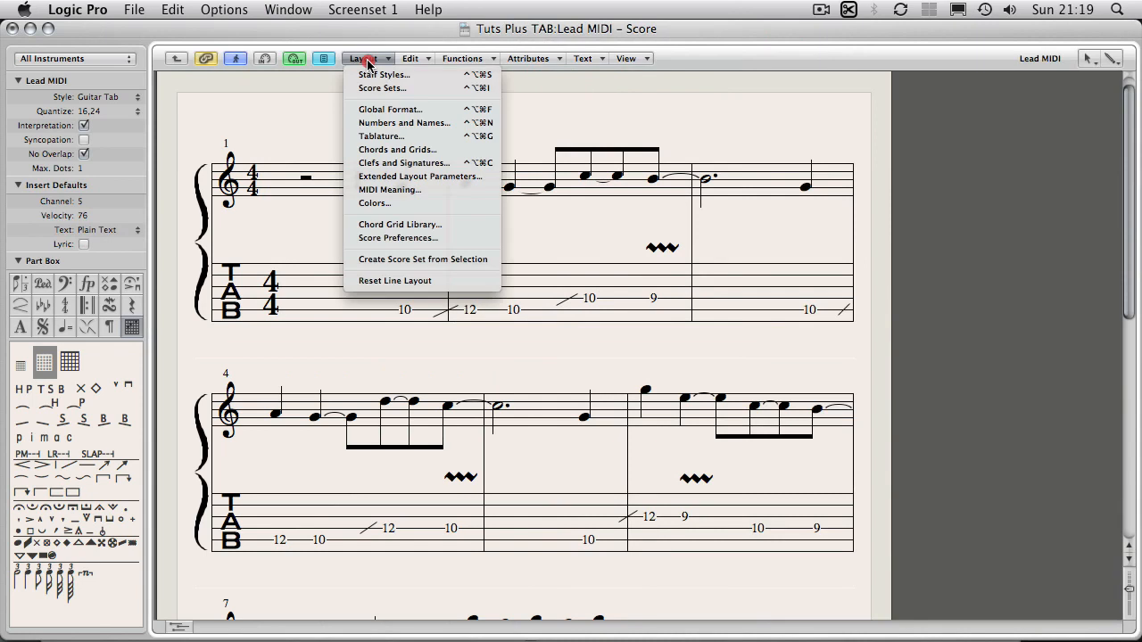
{"action": "left_click", "coordinate": [392, 137]}
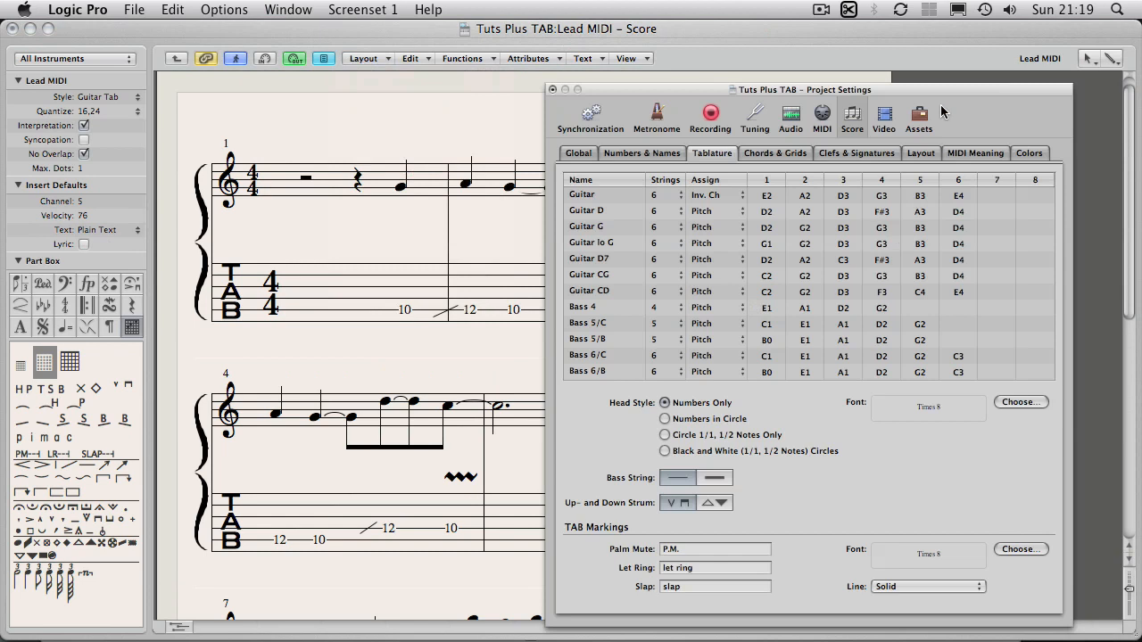
{"action": "left_click_drag", "start_coordinate": [956, 88], "coordinate": [936, 36]}
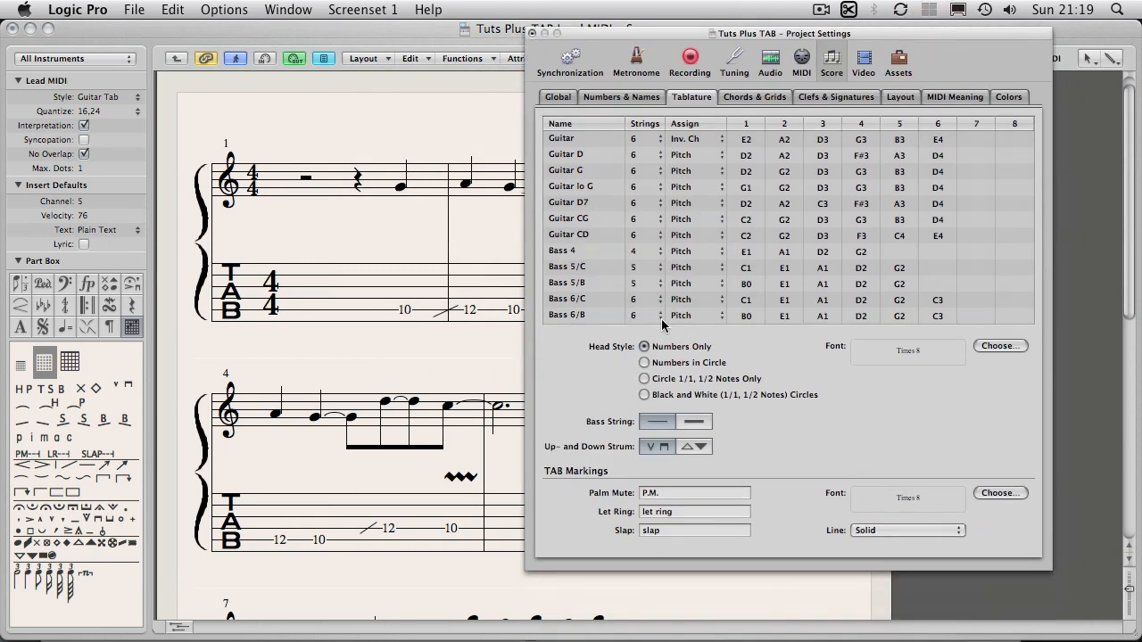
{"action": "left_click", "coordinate": [636, 316]}
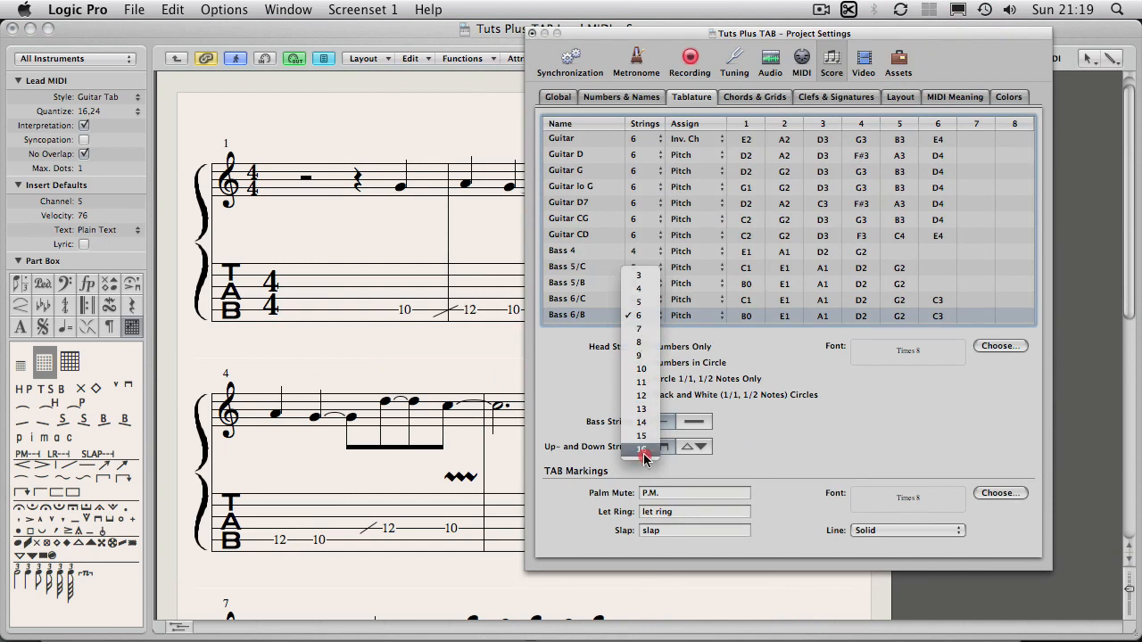
{"action": "left_click", "coordinate": [824, 434]}
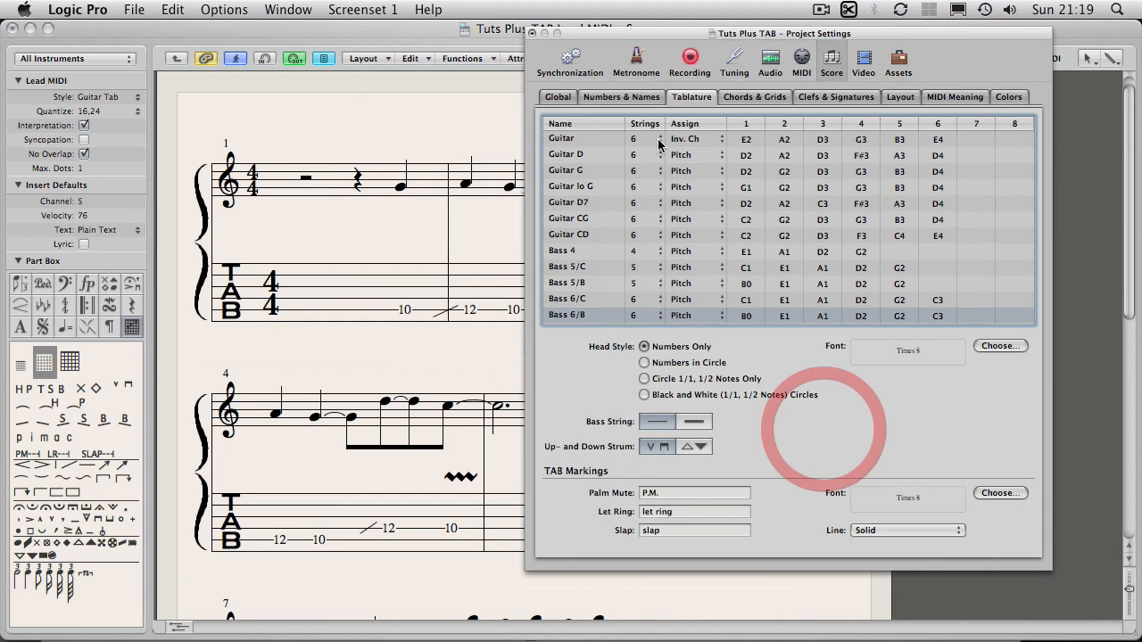
{"action": "left_click", "coordinate": [533, 34]}
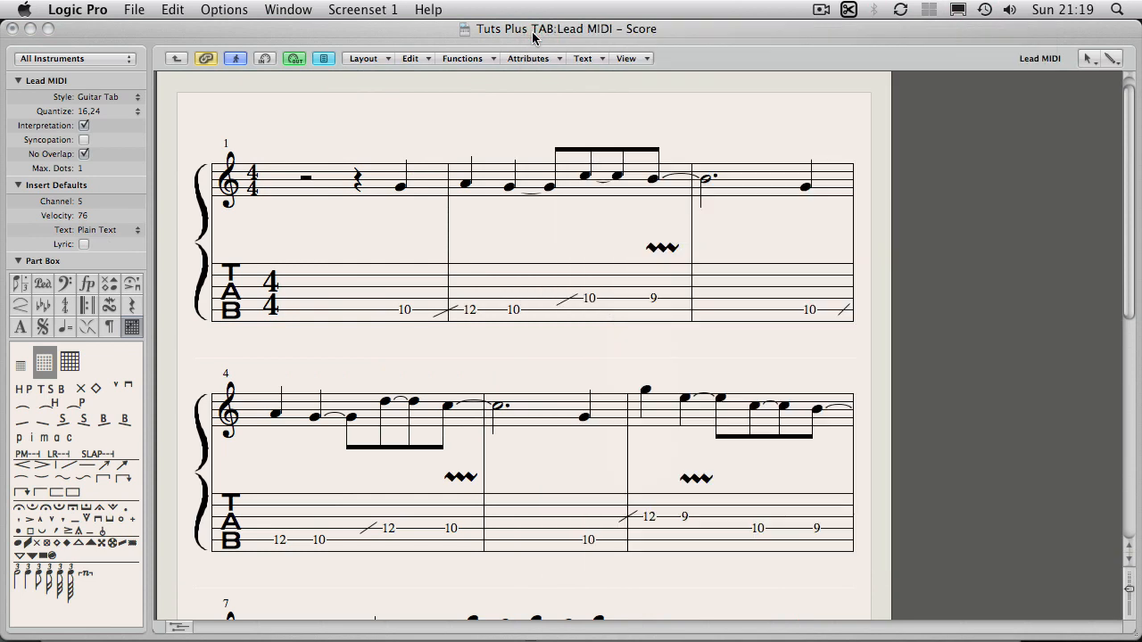
{"action": "left_click", "coordinate": [533, 33]}
{"action": "left_click", "coordinate": [522, 117]}
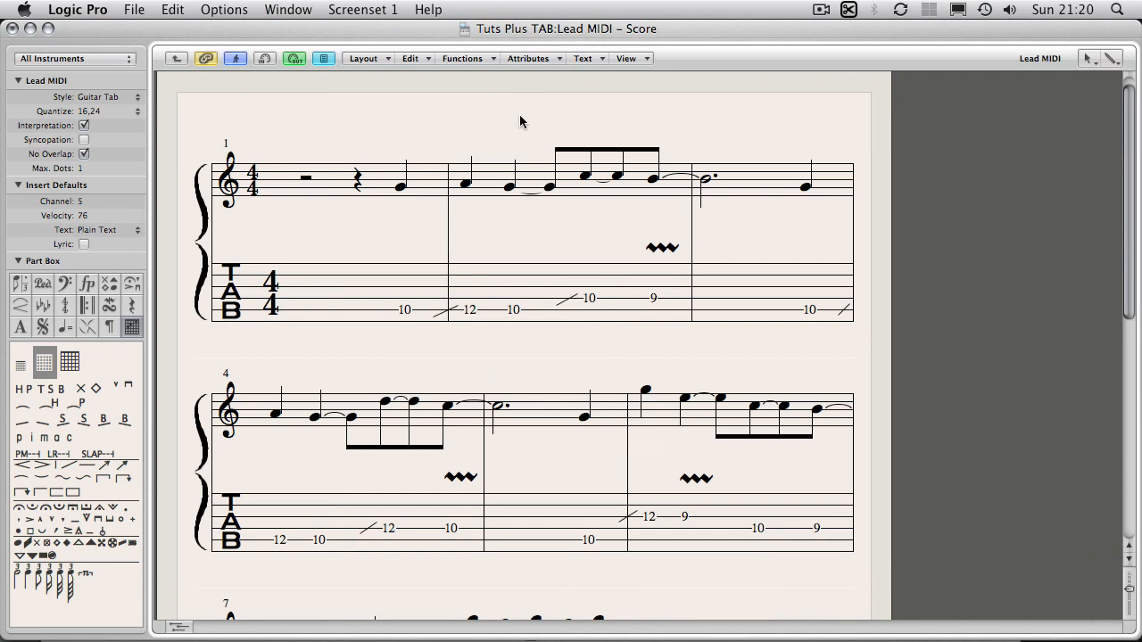
- Switch to the Pedal Steel TAB Arrange window, hide its event list and bring the whole tablature staff into view with nothing selected
{"action": "left_click", "coordinate": [286, 11]}
{"action": "left_click", "coordinate": [356, 318]}
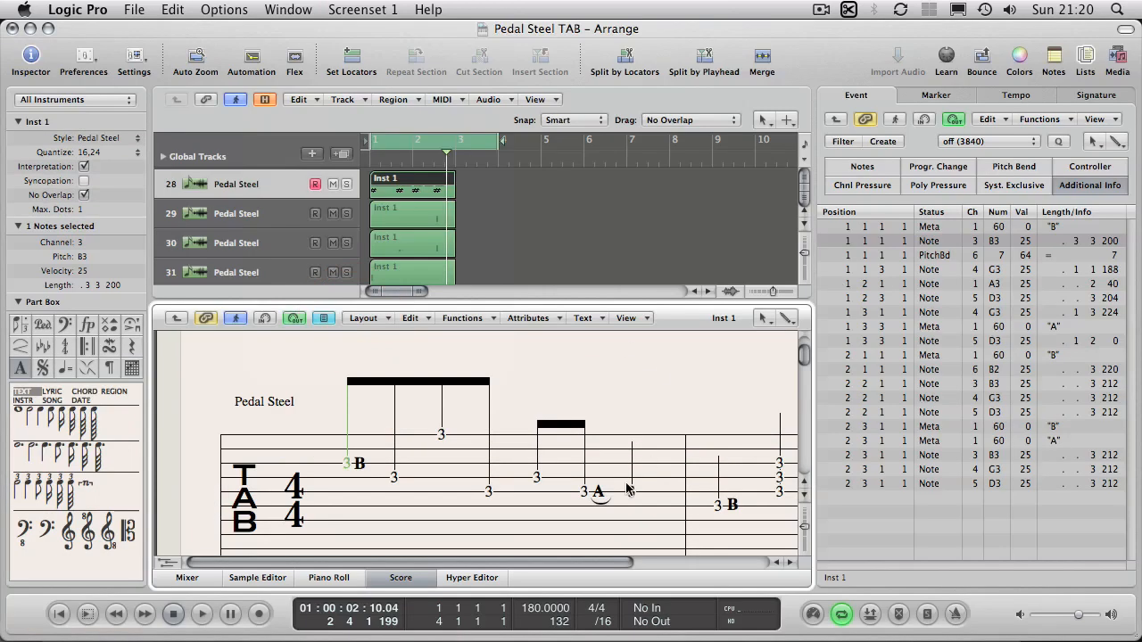
{"action": "left_click", "coordinate": [1085, 55]}
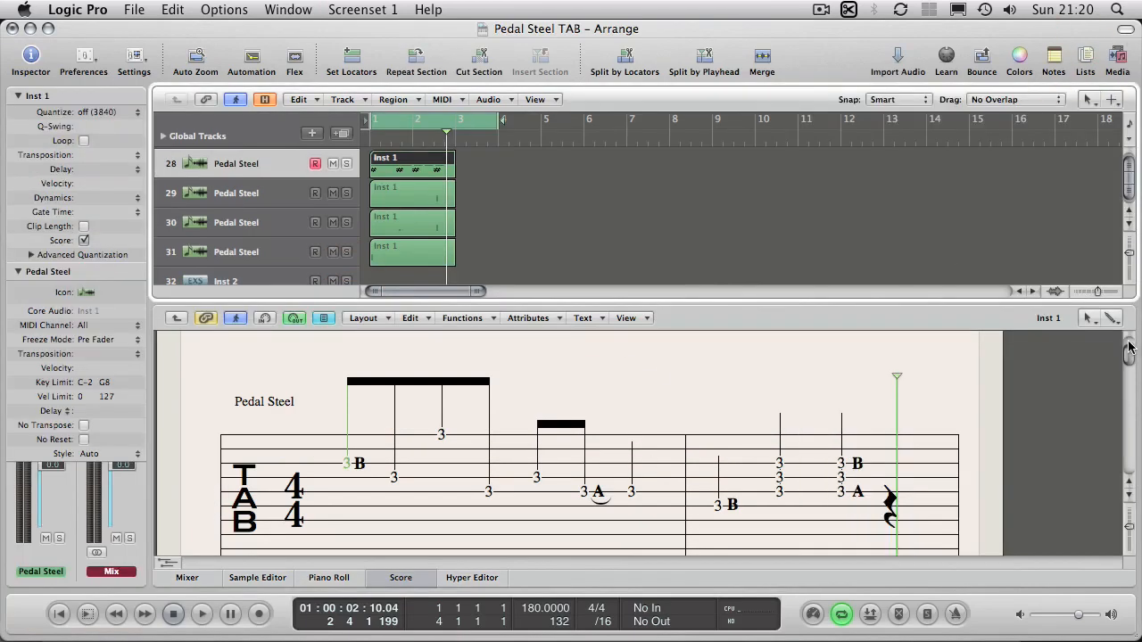
{"action": "left_click_drag", "start_coordinate": [1130, 352], "coordinate": [1129, 357]}
{"action": "left_click", "coordinate": [734, 357]}
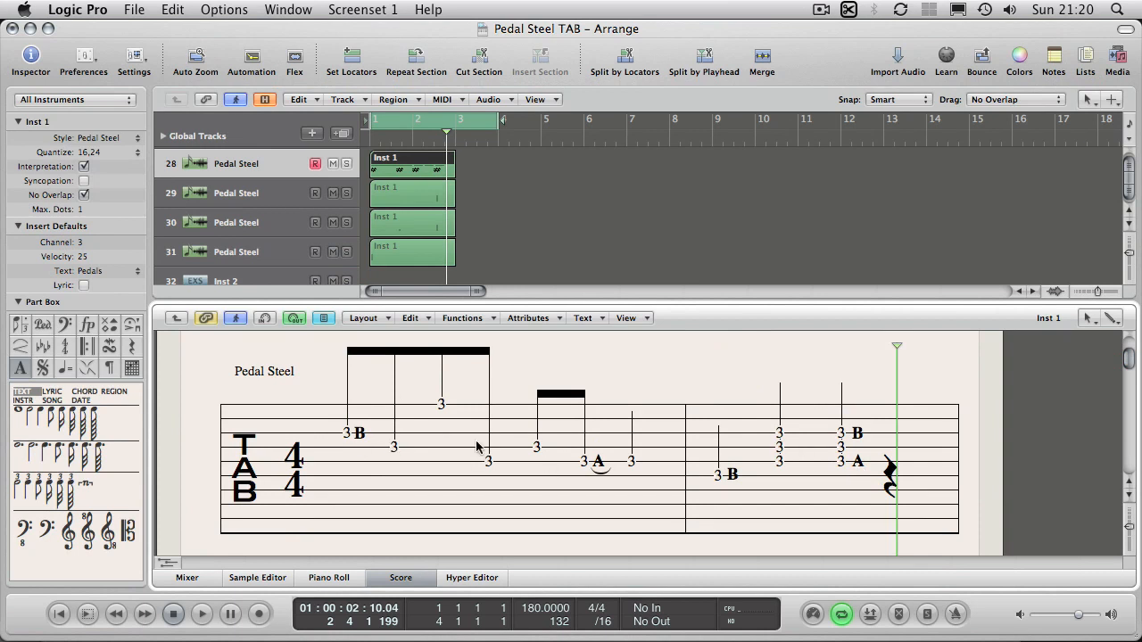
- Move the playhead to bar 3, deselect the region, and play the pedal steel passage before stopping playback
{"action": "left_click_drag", "start_coordinate": [896, 348], "coordinate": [954, 349]}
{"action": "left_click", "coordinate": [955, 348]}
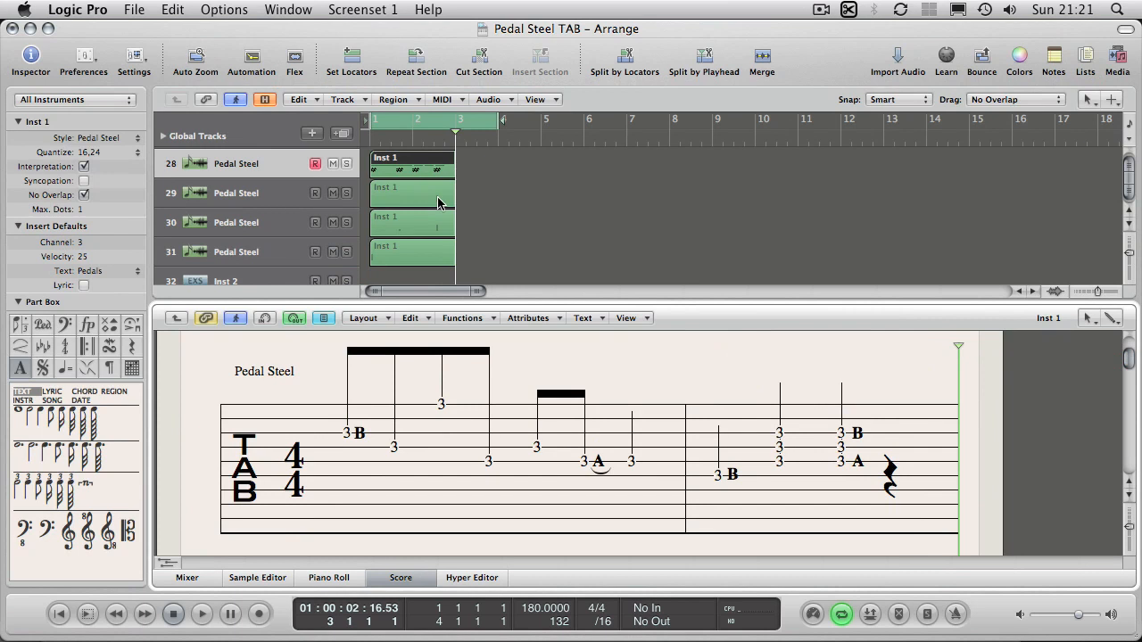
{"action": "left_click", "coordinate": [479, 170]}
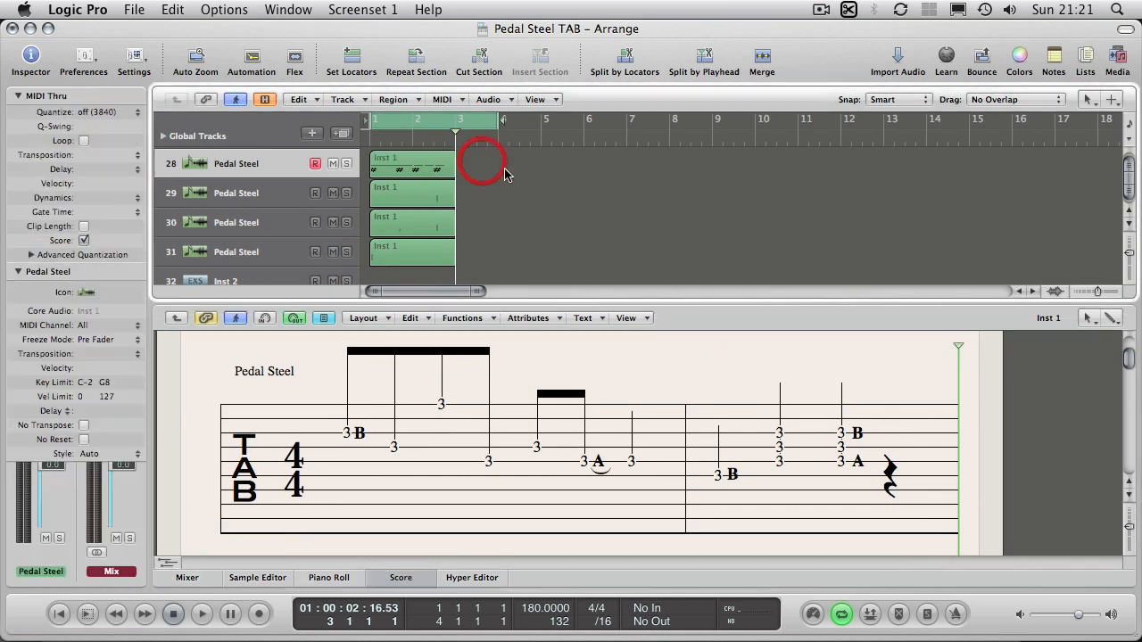
{"action": "key", "text": "space"}
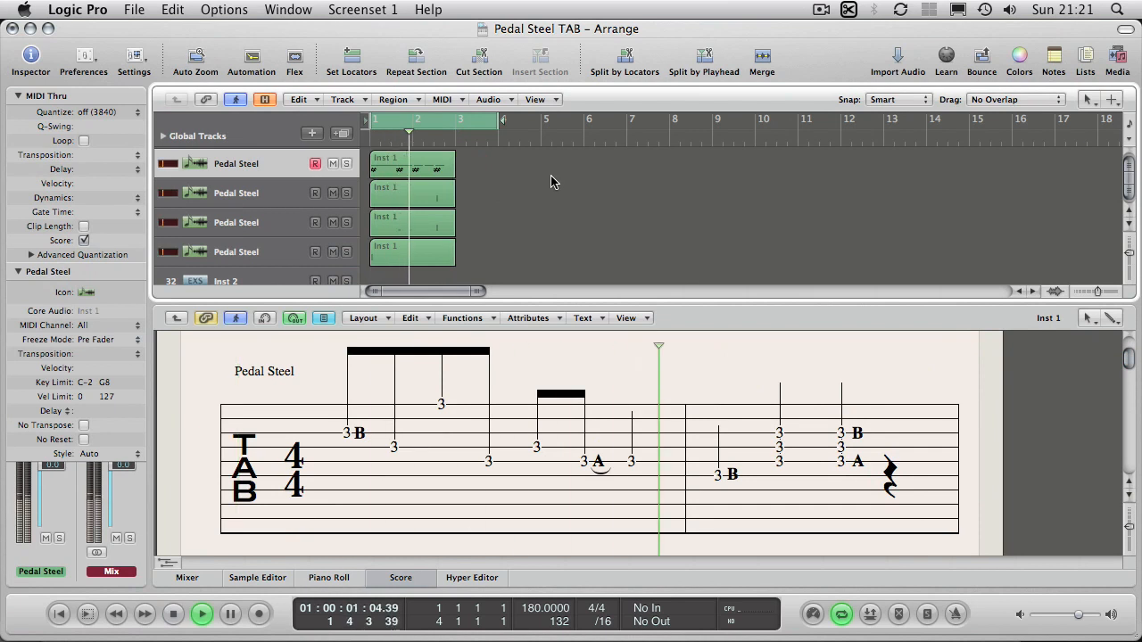
{"action": "key", "text": "space"}
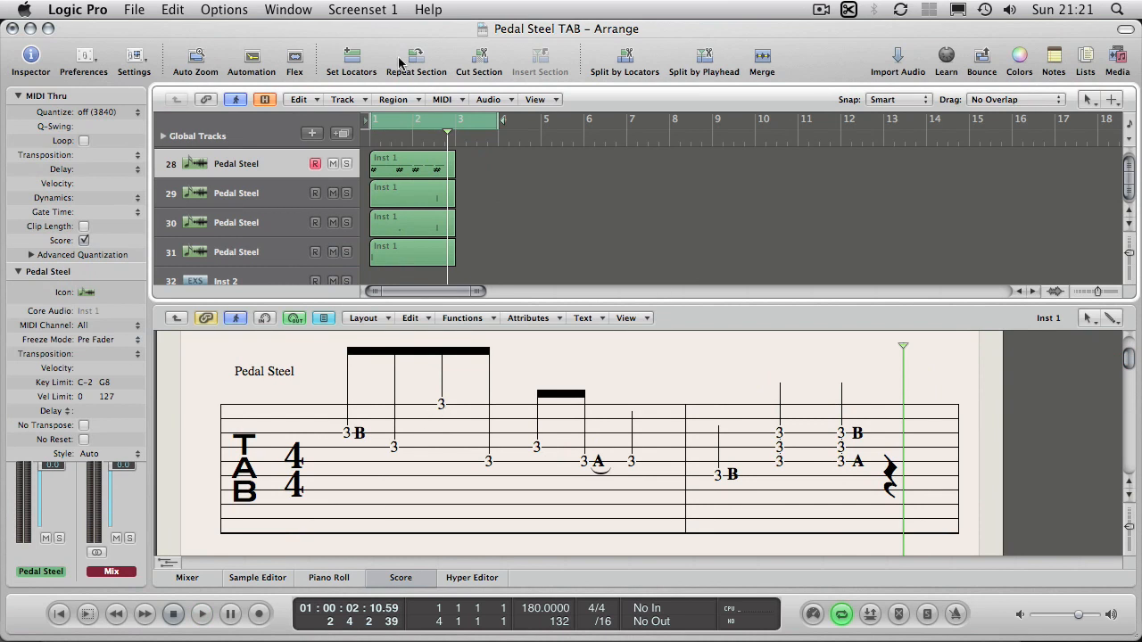
- Open the Pedal Steel project's Tablature settings, examine the Bass 6/B entry's assignment and tuning across all its strings, and close them
{"action": "left_click", "coordinate": [306, 100]}
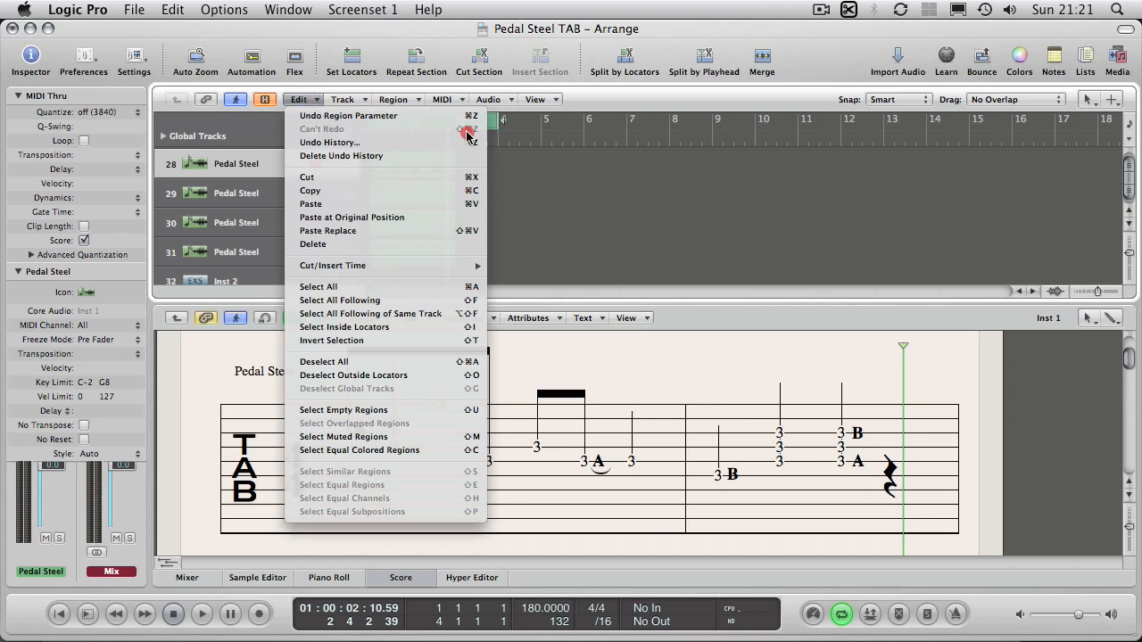
{"action": "left_click", "coordinate": [363, 319]}
{"action": "left_click", "coordinate": [382, 396]}
{"action": "left_click", "coordinate": [1027, 302]}
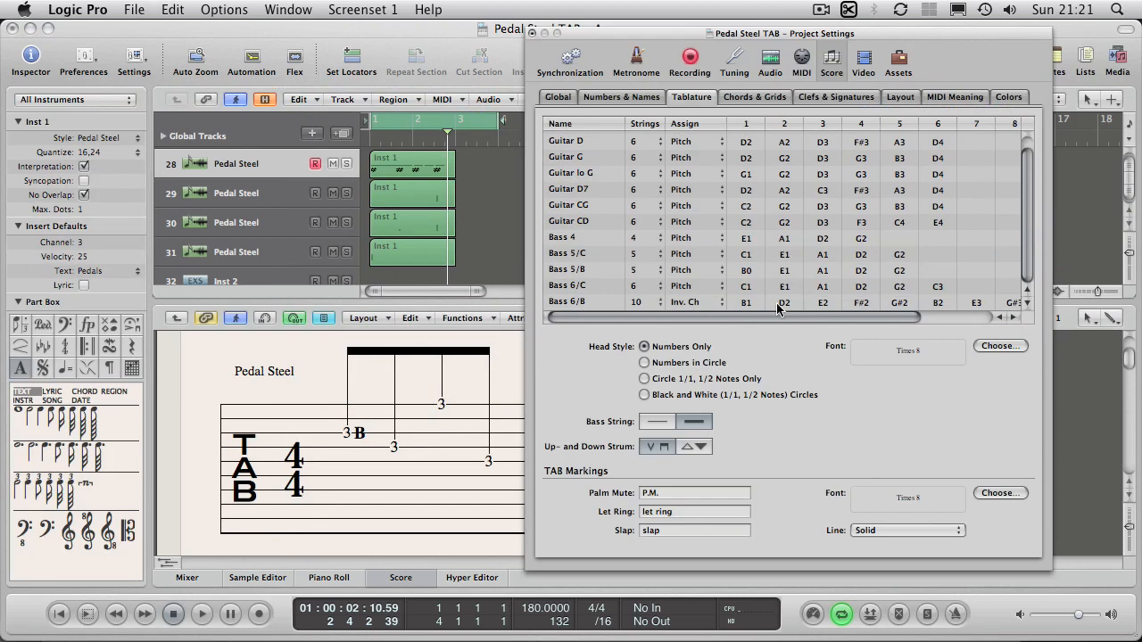
{"action": "left_click_drag", "start_coordinate": [807, 319], "coordinate": [888, 320]}
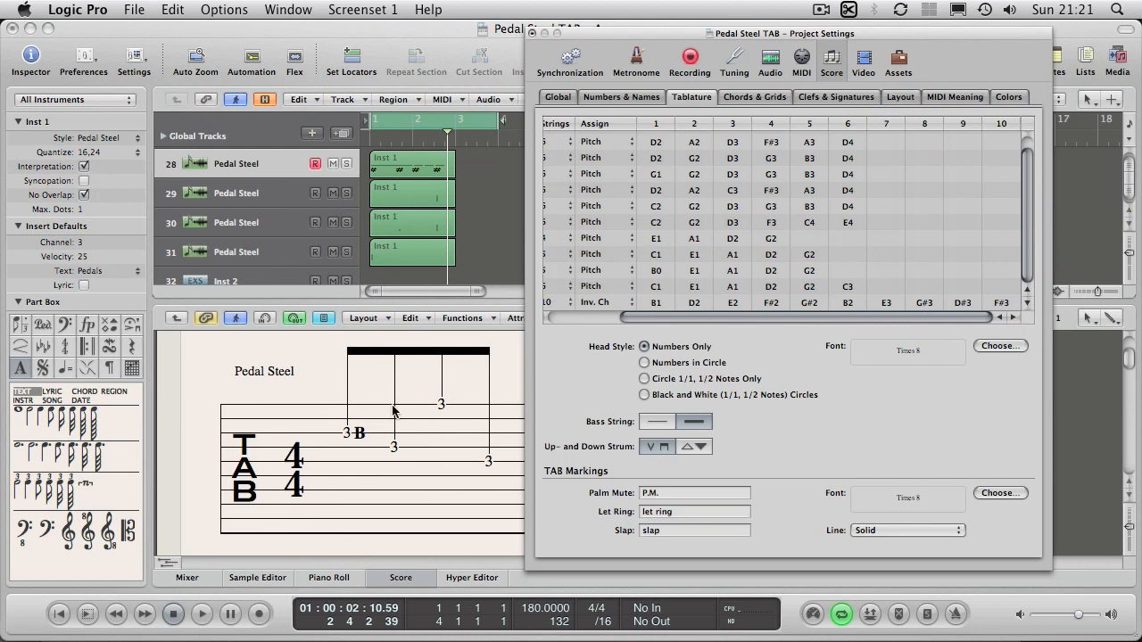
{"action": "left_click", "coordinate": [534, 34]}
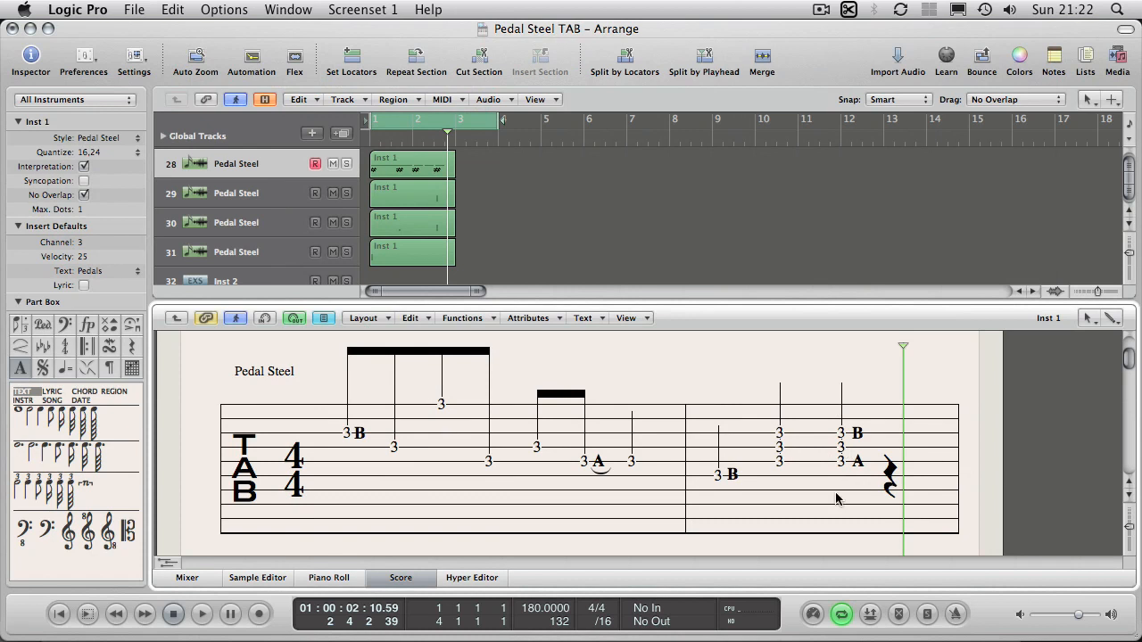
- Compare the pitch bend data of the track 29 and track 28 regions in the Piano Roll, and return to the Score
{"action": "left_click", "coordinate": [419, 188]}
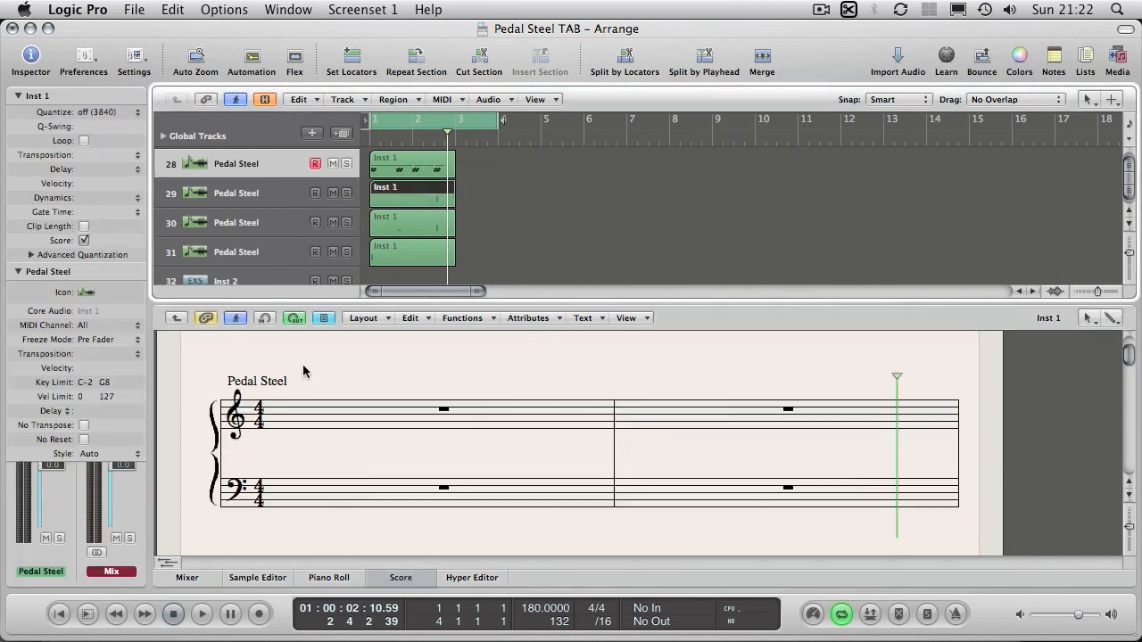
{"action": "left_click", "coordinate": [325, 578]}
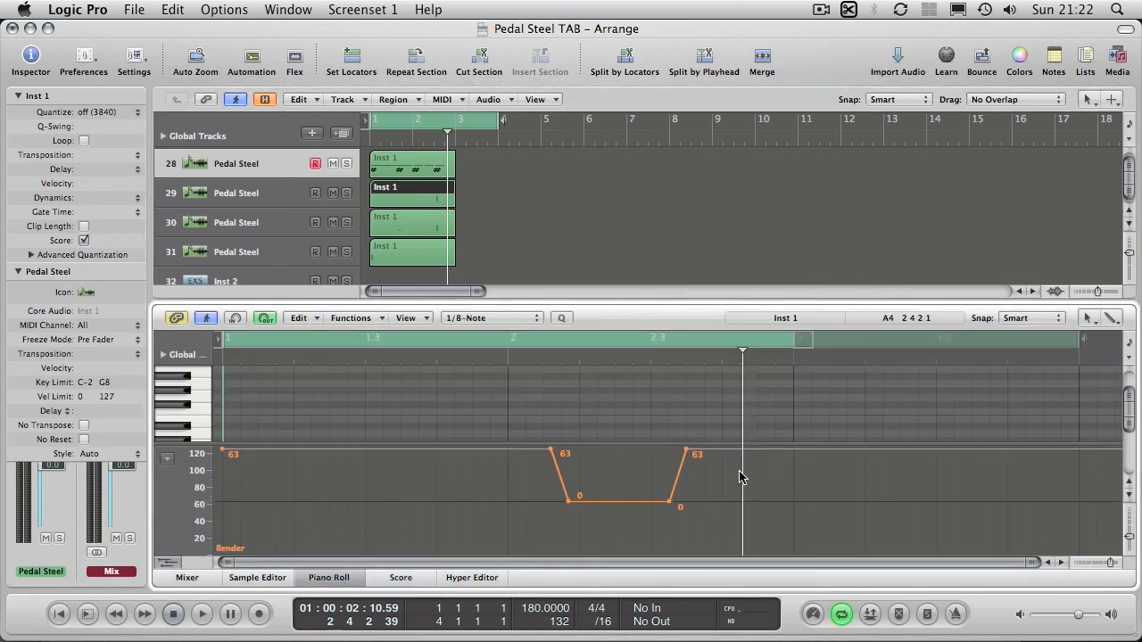
{"action": "left_click", "coordinate": [414, 160]}
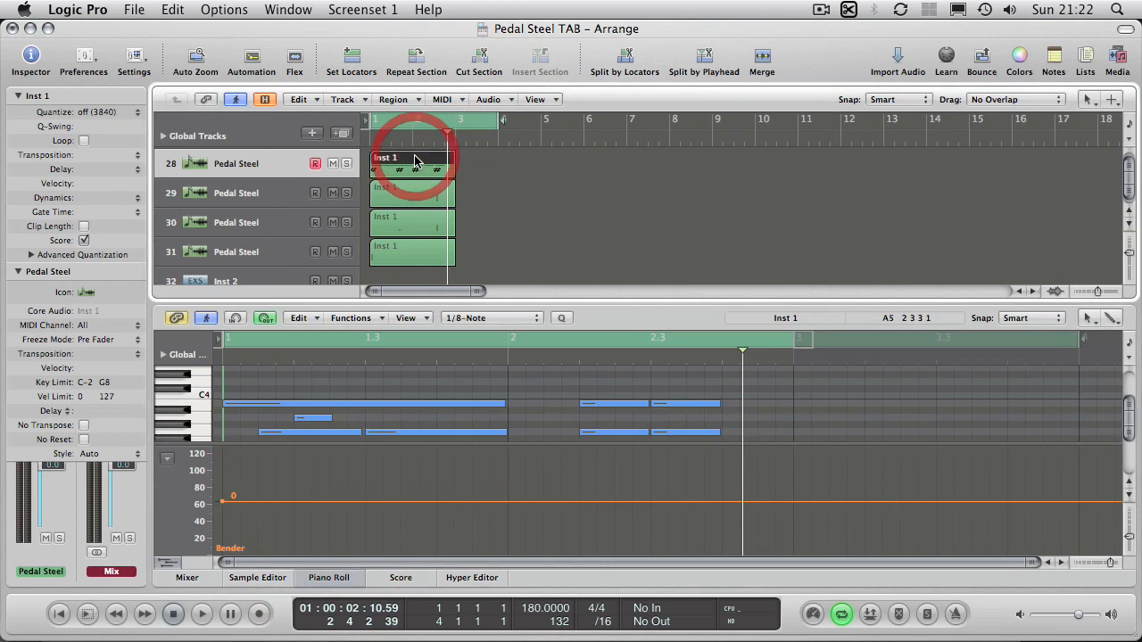
{"action": "left_click", "coordinate": [400, 578]}
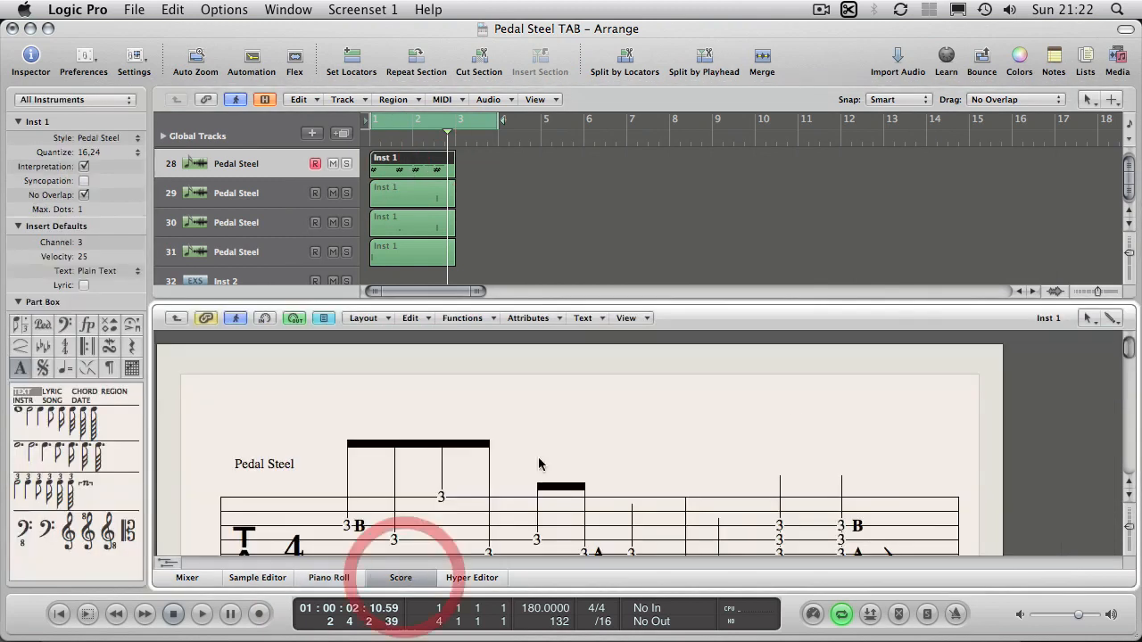
{"action": "left_click_drag", "start_coordinate": [1130, 347], "coordinate": [1130, 359]}
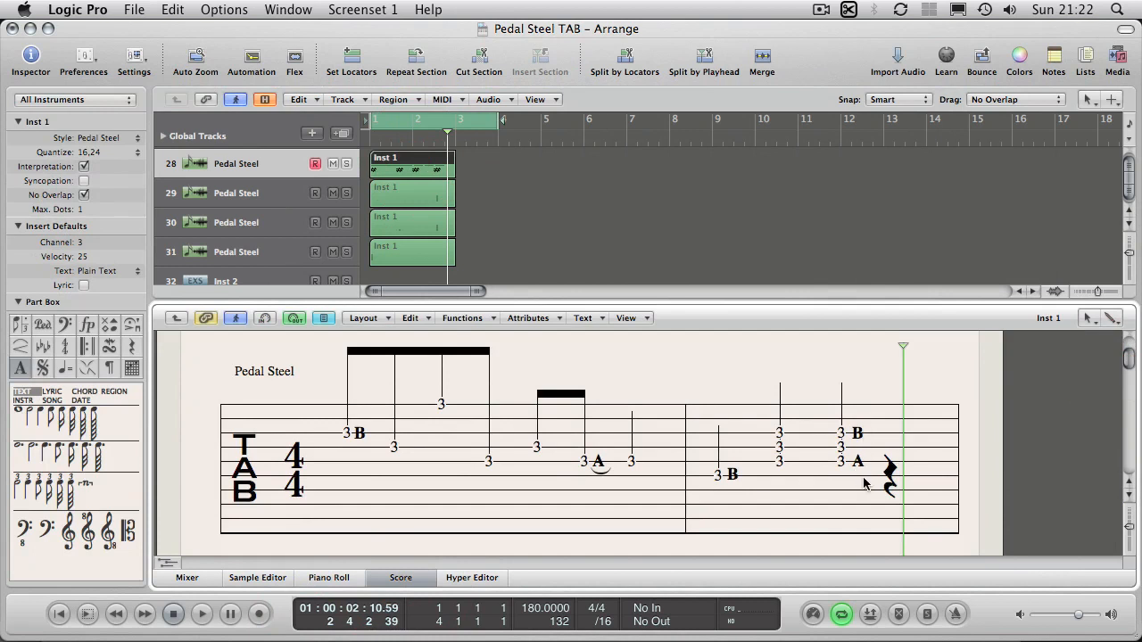
- Examine the pitch bend curves of the regions on tracks 29, 30 and 31 in the Piano Roll, and deselect all regions
{"action": "left_click", "coordinate": [434, 138]}
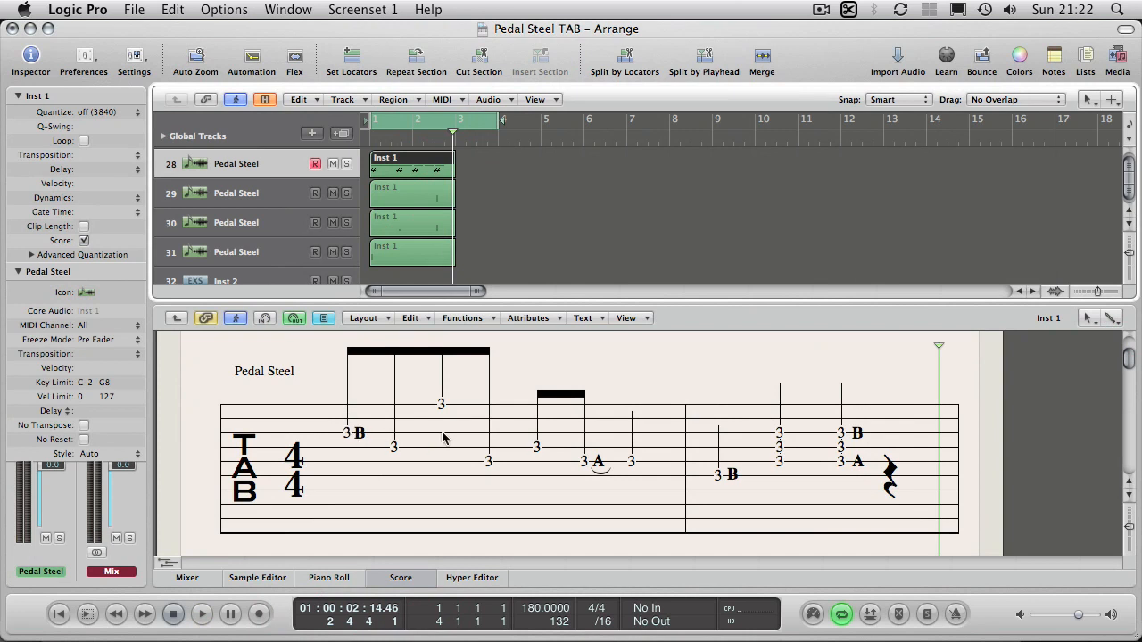
{"action": "left_click", "coordinate": [406, 189]}
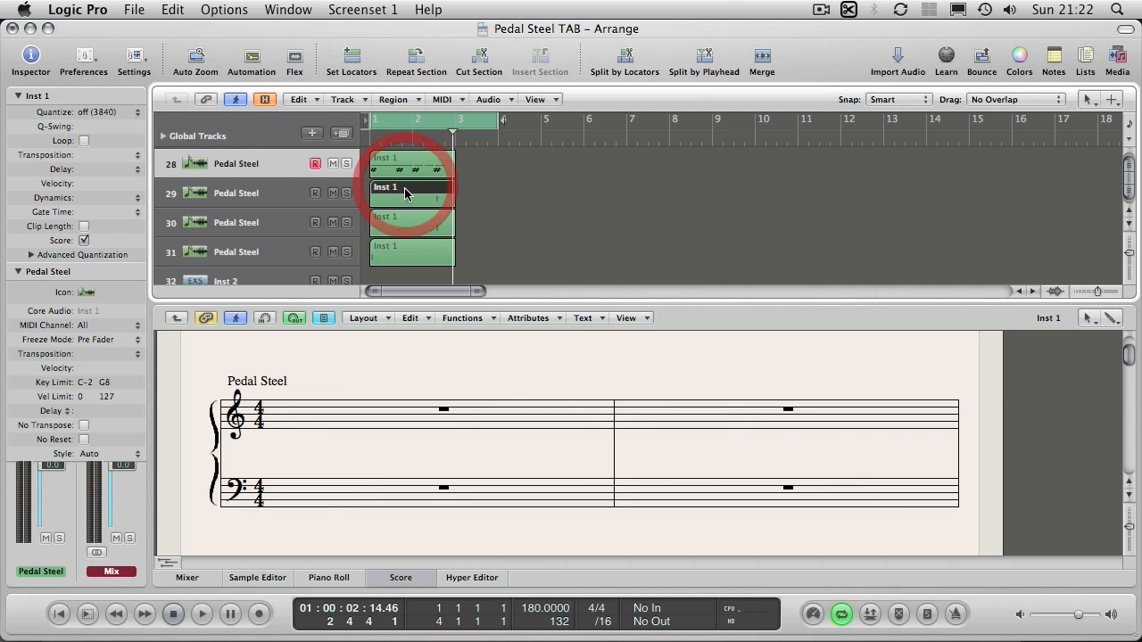
{"action": "left_click", "coordinate": [328, 577]}
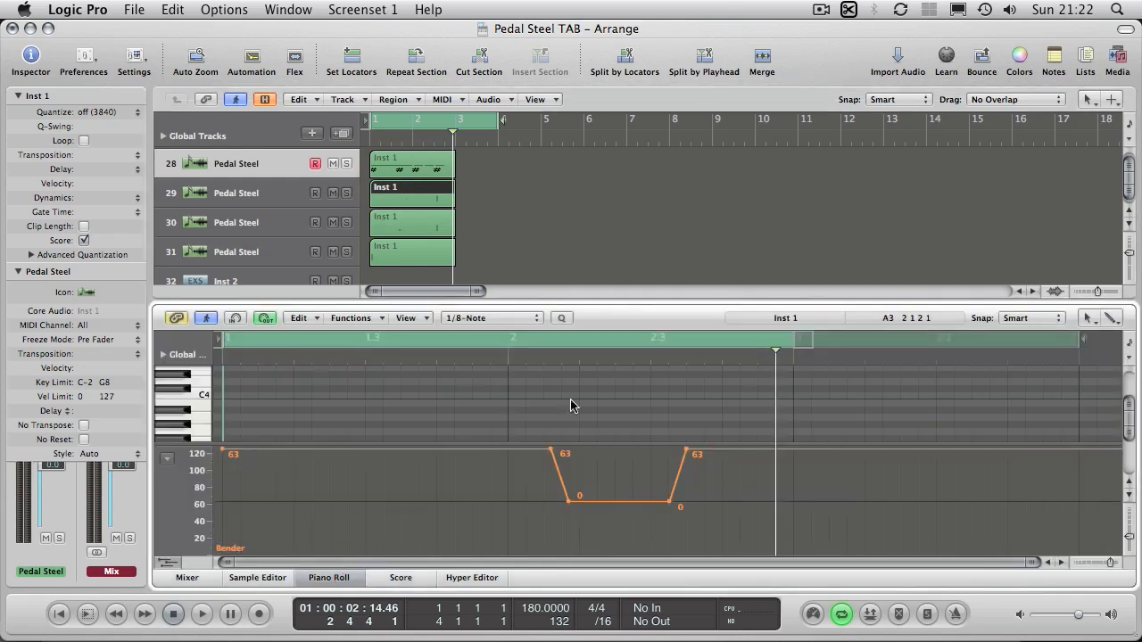
{"action": "left_click", "coordinate": [404, 223]}
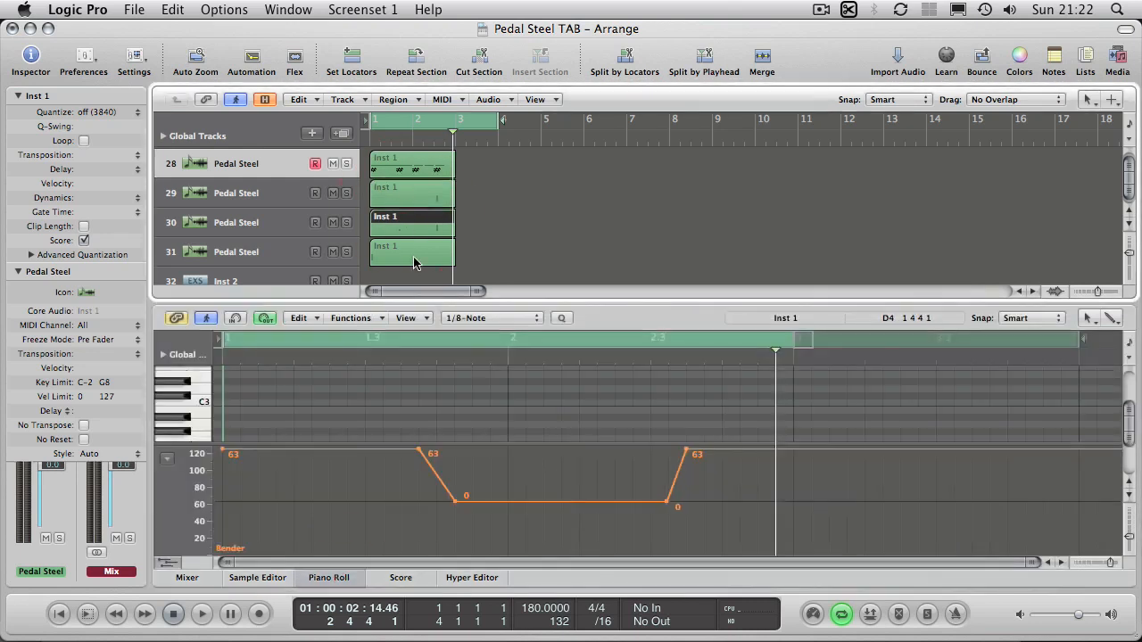
{"action": "left_click", "coordinate": [410, 251]}
{"action": "left_click", "coordinate": [500, 228]}
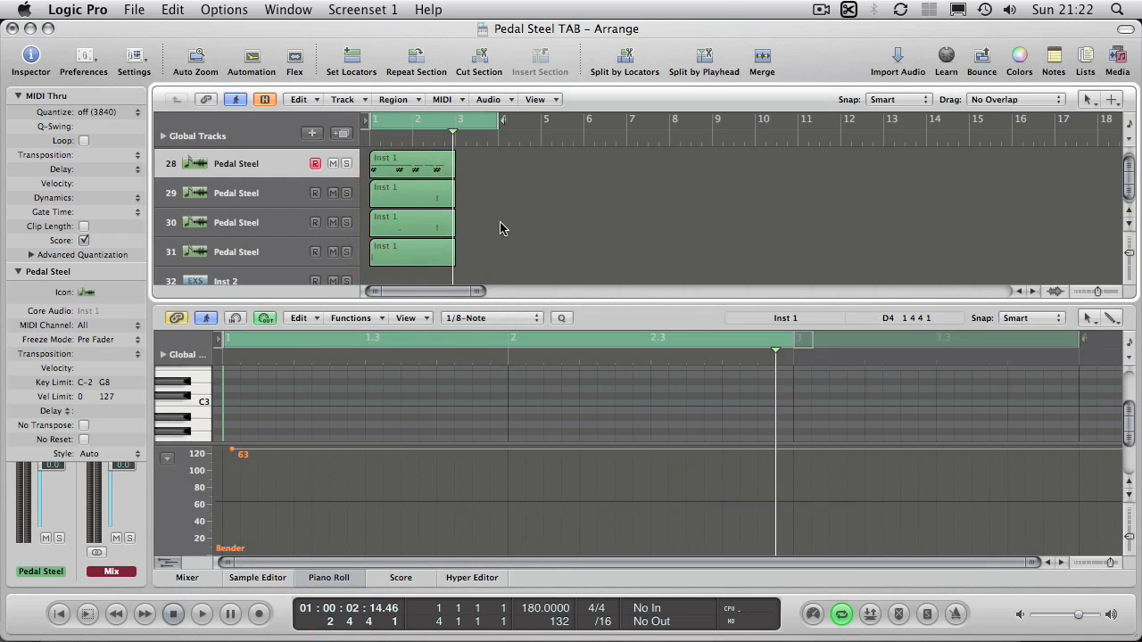
{"action": "left_click", "coordinate": [415, 165]}
{"action": "left_click", "coordinate": [538, 172]}
- Show the track 28 Pedal Steel region's tablature in the Score editor and move the playhead to bar 3
{"action": "left_click", "coordinate": [399, 578]}
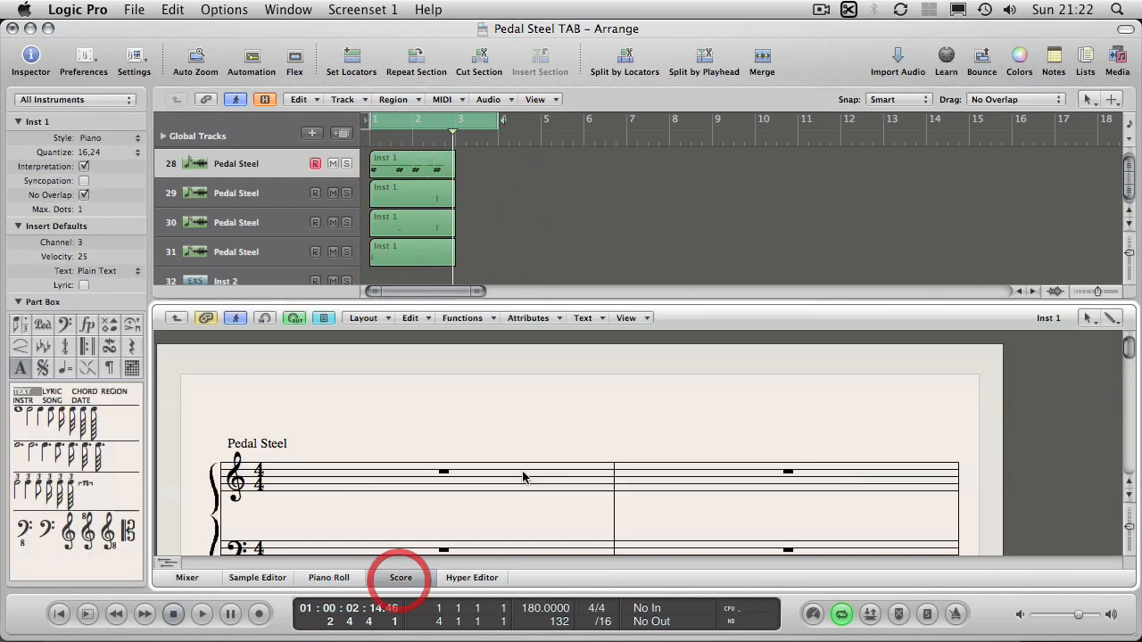
{"action": "left_click", "coordinate": [397, 167]}
{"action": "left_click", "coordinate": [629, 179]}
{"action": "left_click", "coordinate": [1128, 351]}
{"action": "left_click_drag", "start_coordinate": [1128, 352], "coordinate": [1128, 358]}
{"action": "left_click_drag", "start_coordinate": [939, 347], "coordinate": [958, 348]}
{"action": "left_click", "coordinate": [886, 357]}
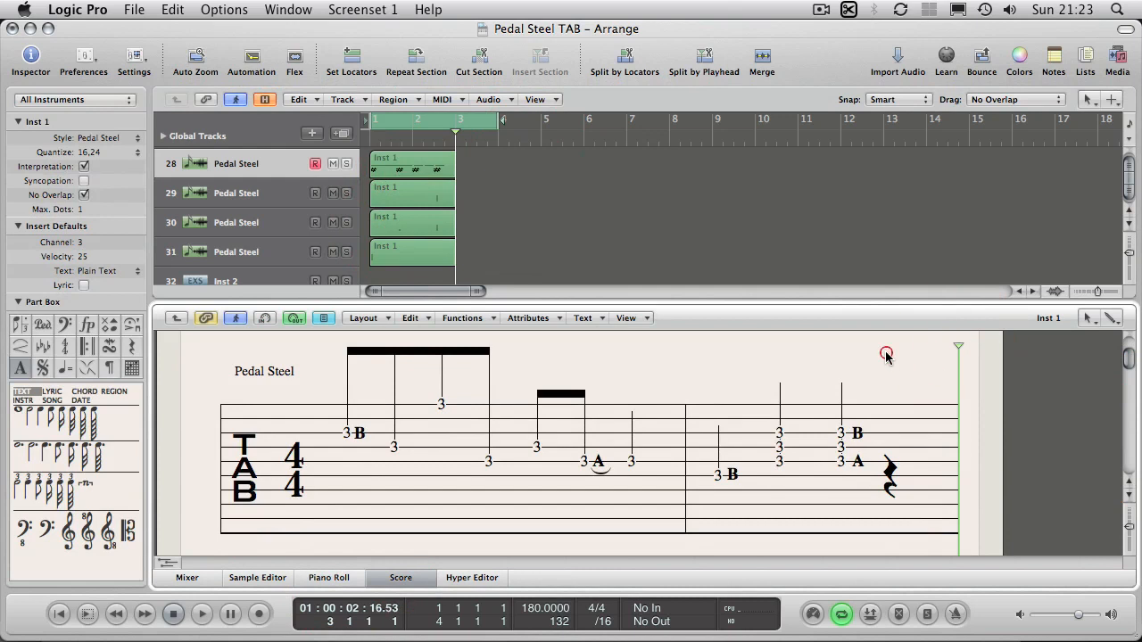
{"action": "left_click", "coordinate": [612, 201]}
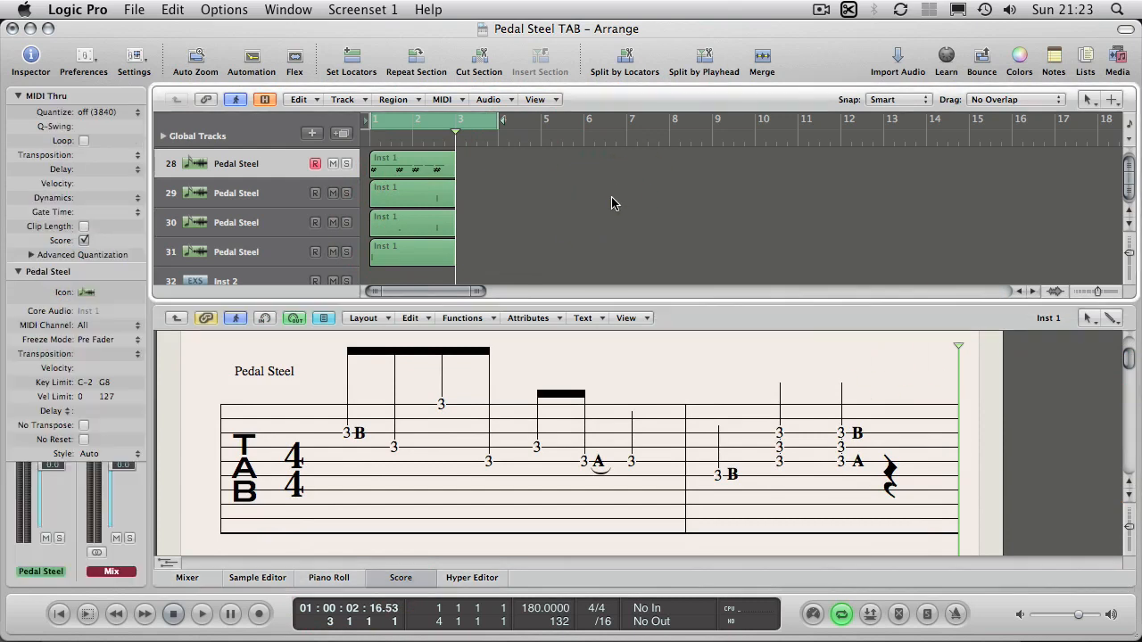
{"action": "left_click", "coordinate": [558, 193]}
- Reopen the Pedal Steel project's Tablature settings to review the default guitar and bass tunings, and close the window
{"action": "left_click", "coordinate": [359, 318]}
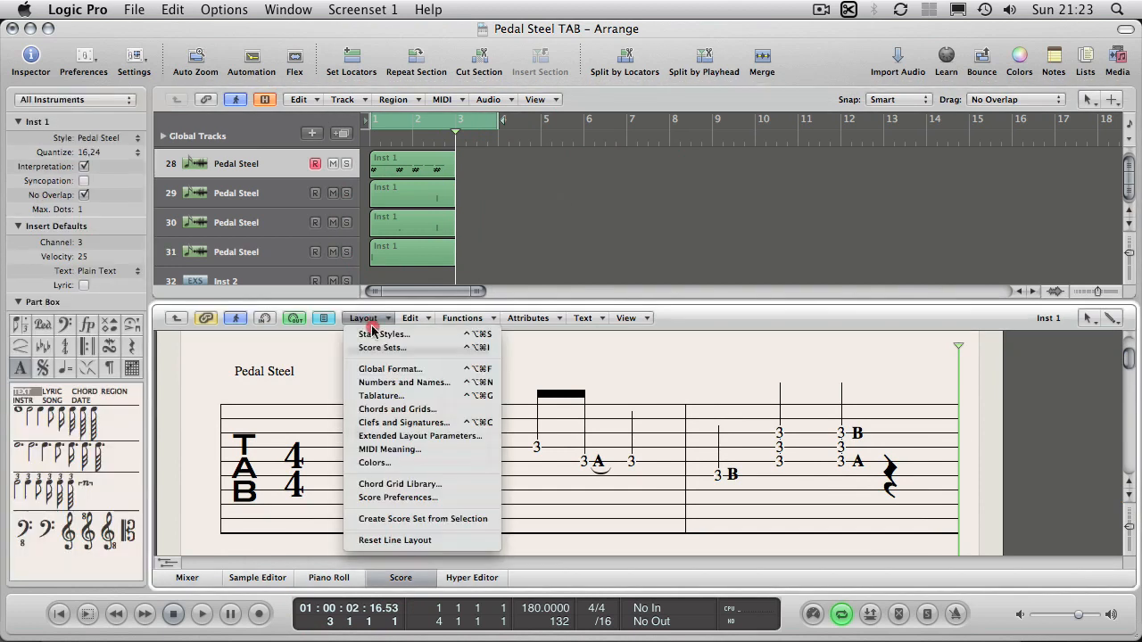
{"action": "left_click", "coordinate": [392, 395]}
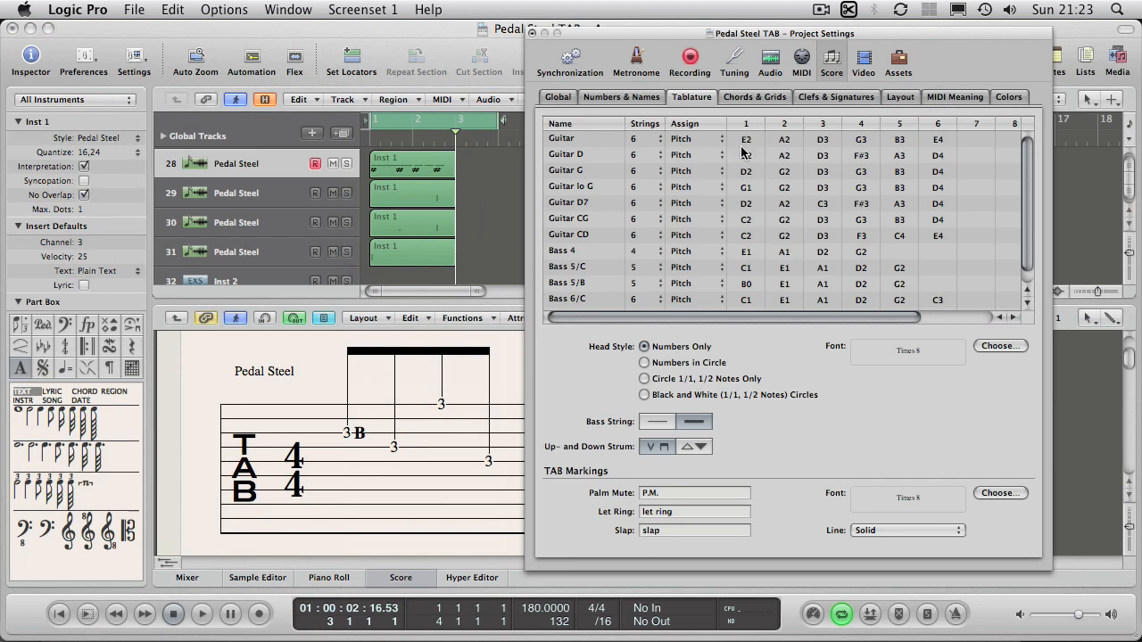
{"action": "left_click", "coordinate": [533, 34]}
- Switch back to the Tuts Plus TAB Lead MIDI score window and select the first tablature note in bar 1
{"action": "left_click", "coordinate": [288, 10]}
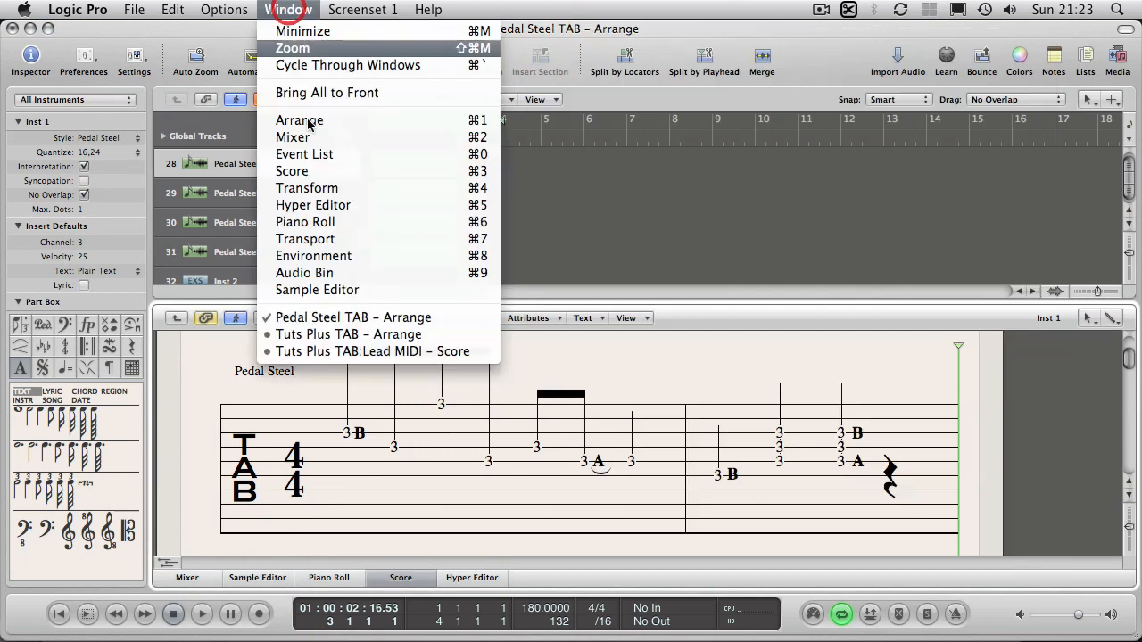
{"action": "left_click", "coordinate": [347, 335]}
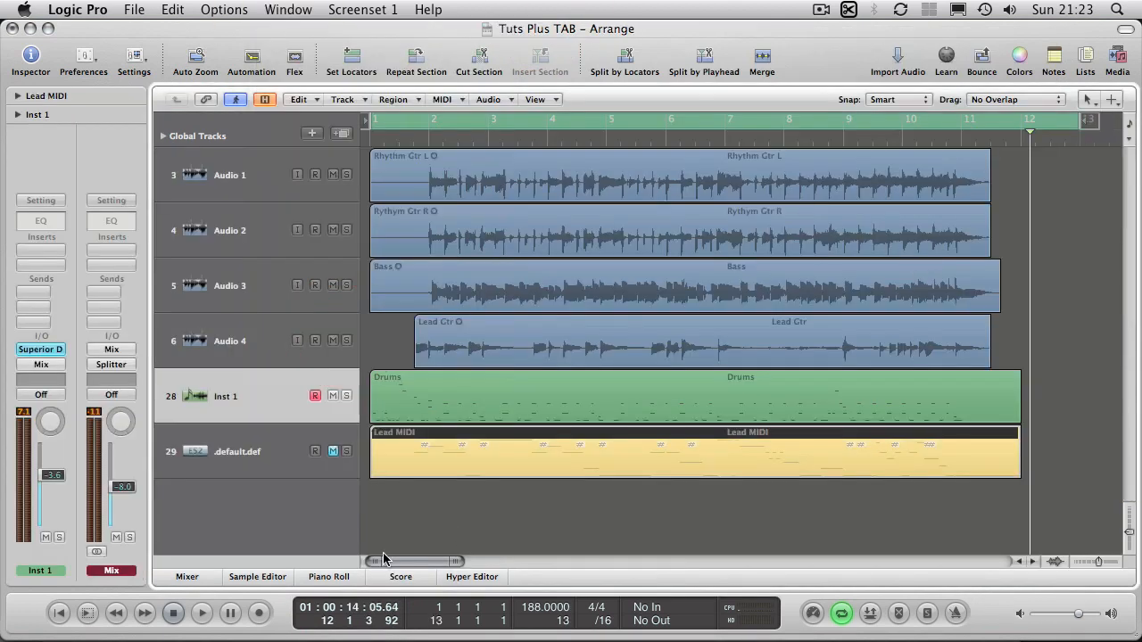
{"action": "left_click", "coordinate": [294, 9]}
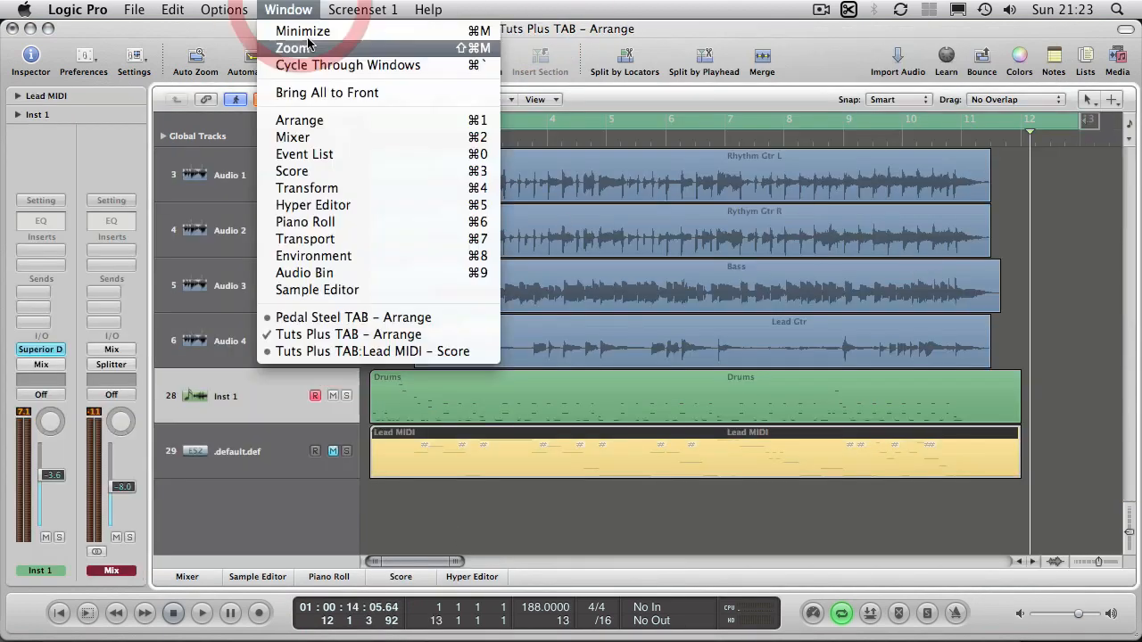
{"action": "left_click", "coordinate": [361, 351]}
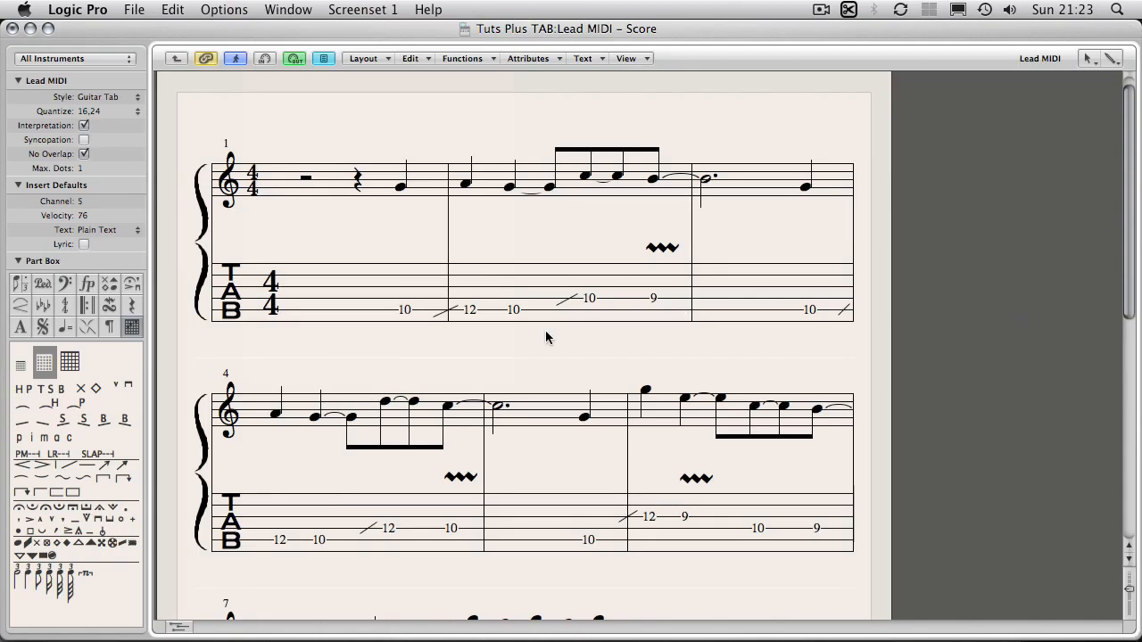
{"action": "left_click", "coordinate": [406, 309]}
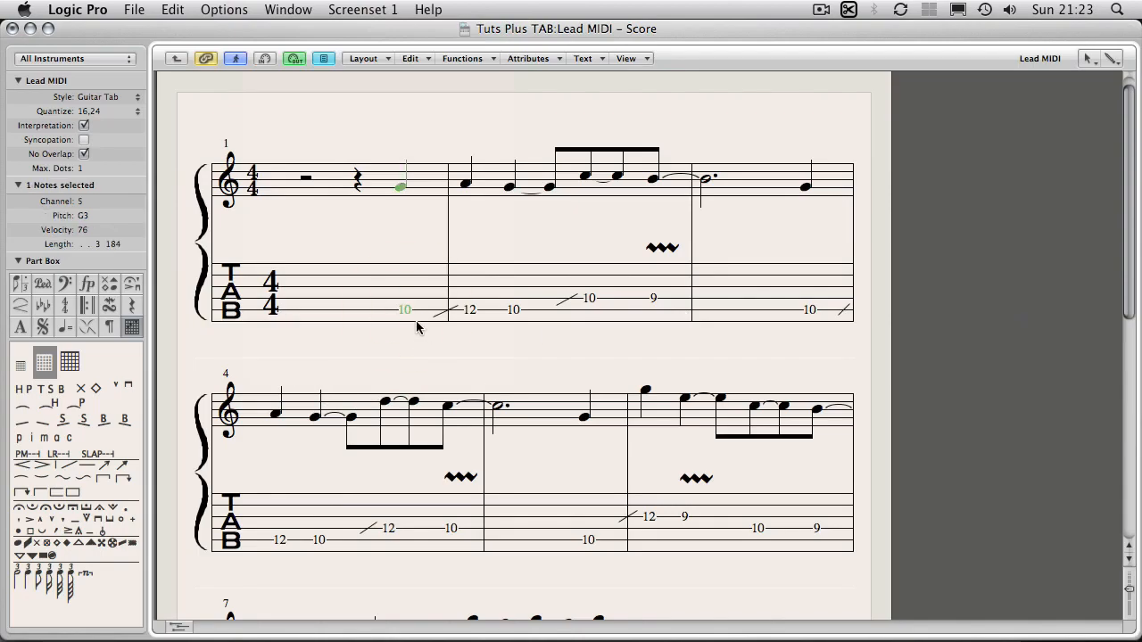